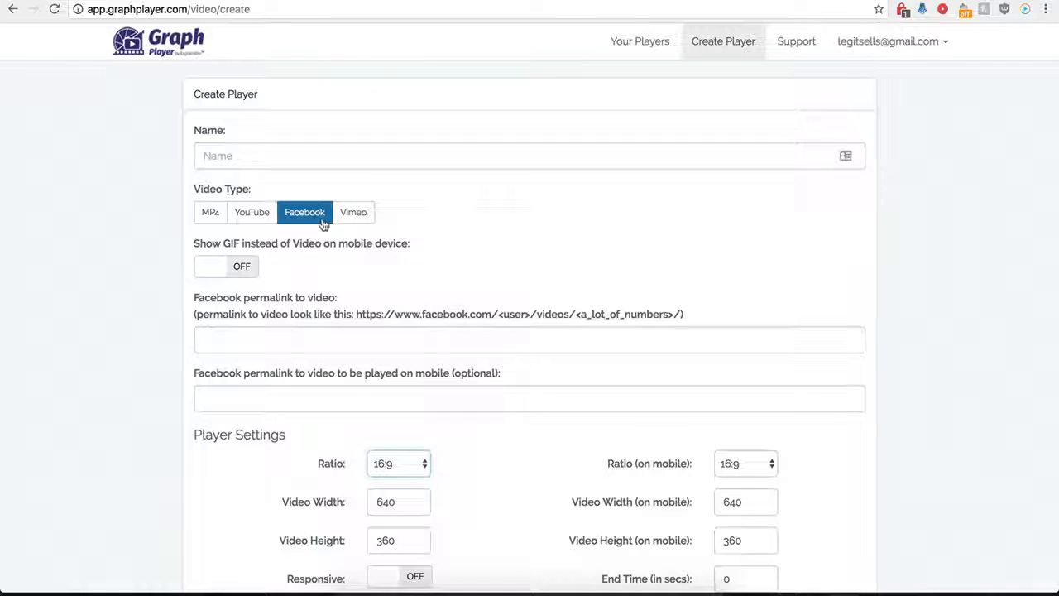
- Name the new player "Demo Name" and choose Facebook as its video type
{"action": "scroll", "coordinate": [189, 361], "scroll_direction": "down", "scroll_amount": 1}
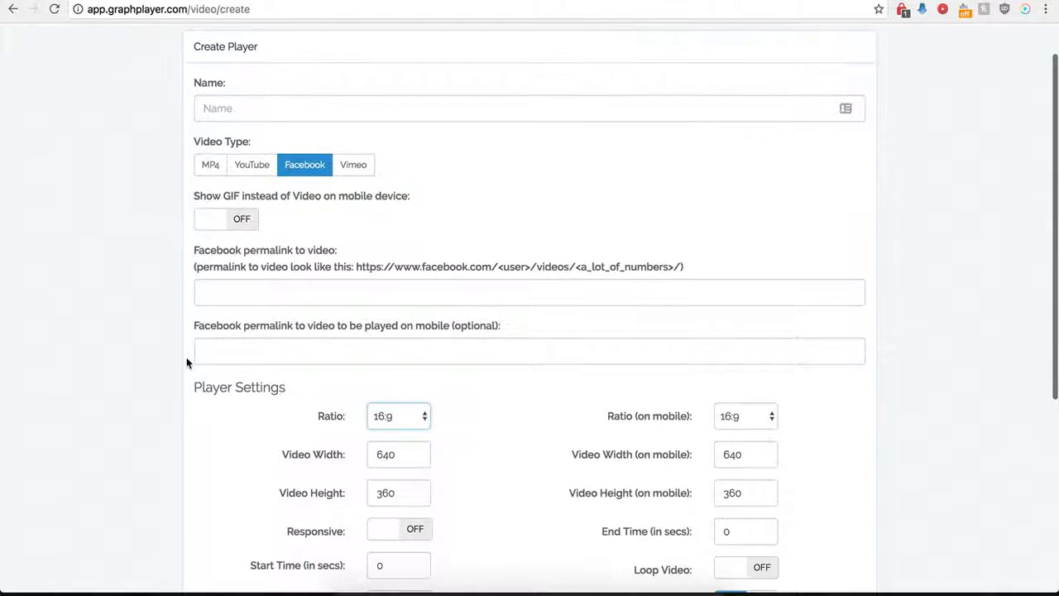
{"action": "left_click", "coordinate": [287, 107]}
{"action": "type", "text": "Demo Name"}
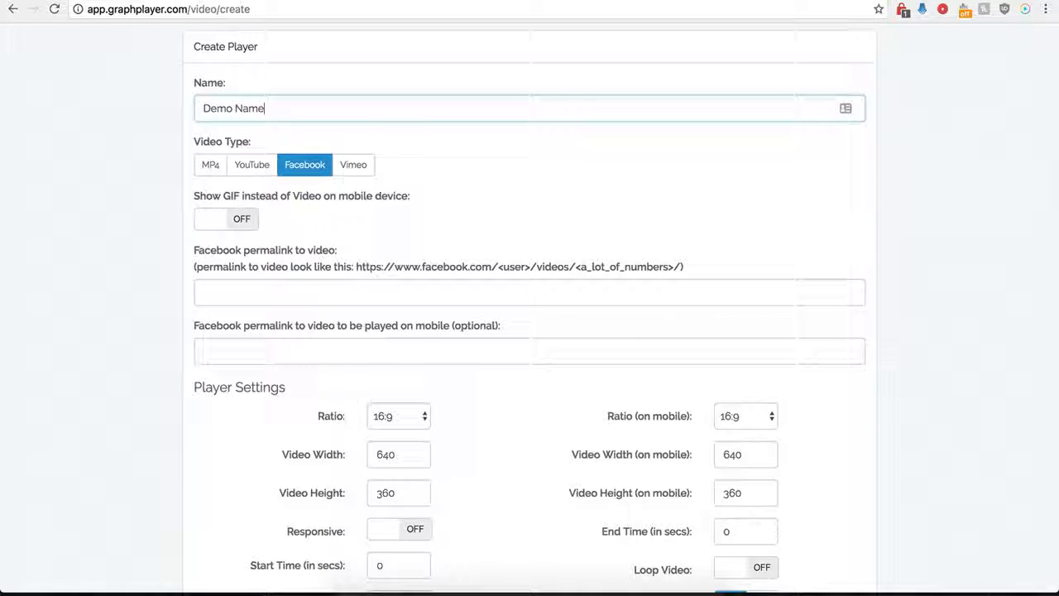
{"action": "left_click", "coordinate": [297, 169]}
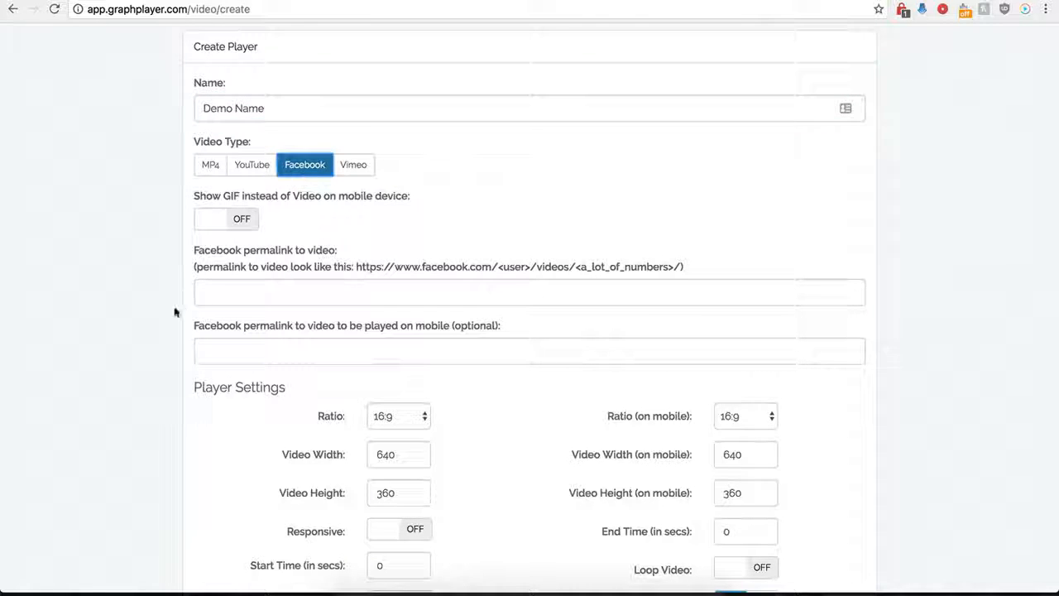
- Copy the Creative Cakes video URL from Facebook into the player's Facebook permalink to video, removing the "?type=2&theater" ending
{"action": "scroll", "coordinate": [206, 274], "scroll_direction": "down", "scroll_amount": 1}
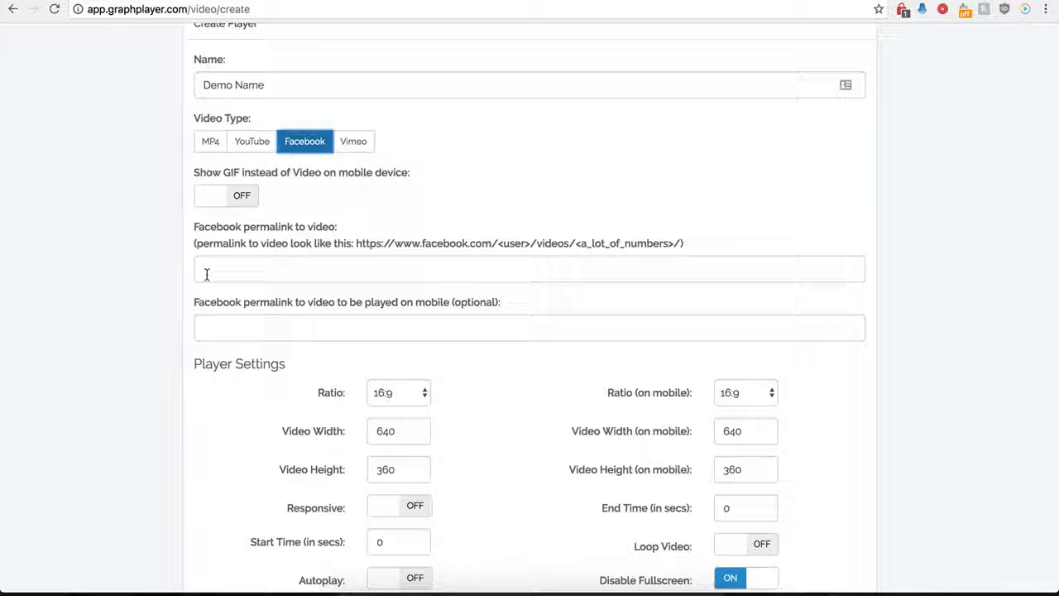
{"action": "left_click", "coordinate": [206, 274]}
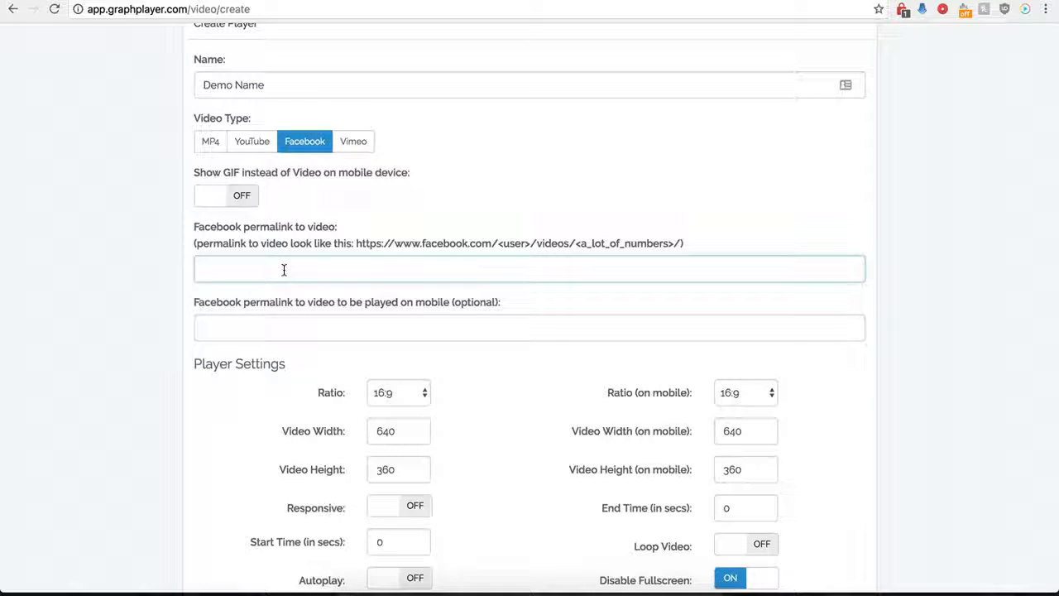
{"action": "left_click", "coordinate": [463, 1]}
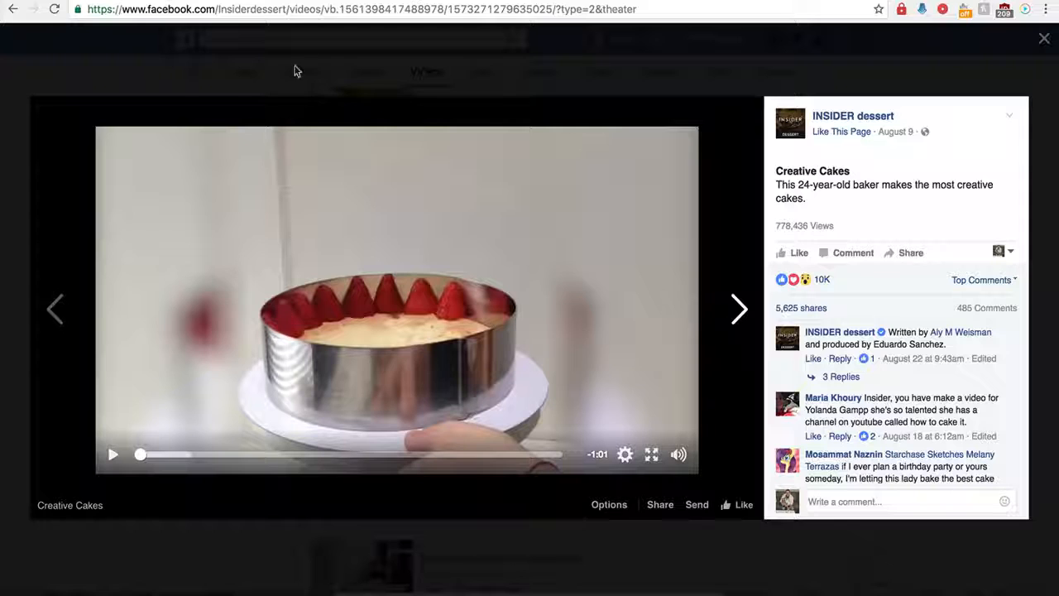
{"action": "left_click", "coordinate": [312, 14]}
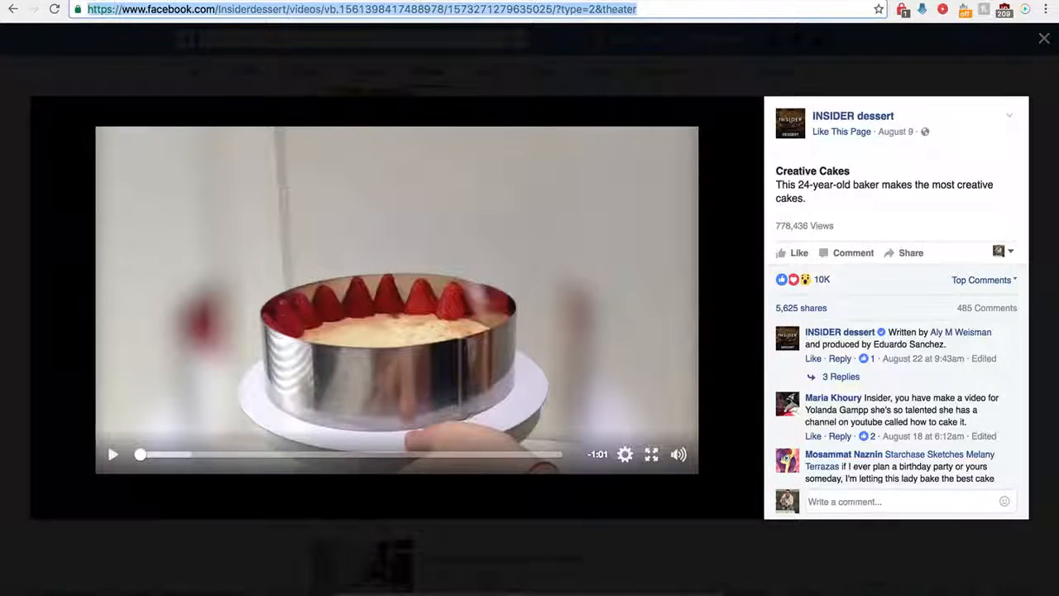
{"action": "left_click", "coordinate": [282, 1]}
{"action": "left_click", "coordinate": [276, 267]}
{"action": "key", "text": "ctrl+v"}
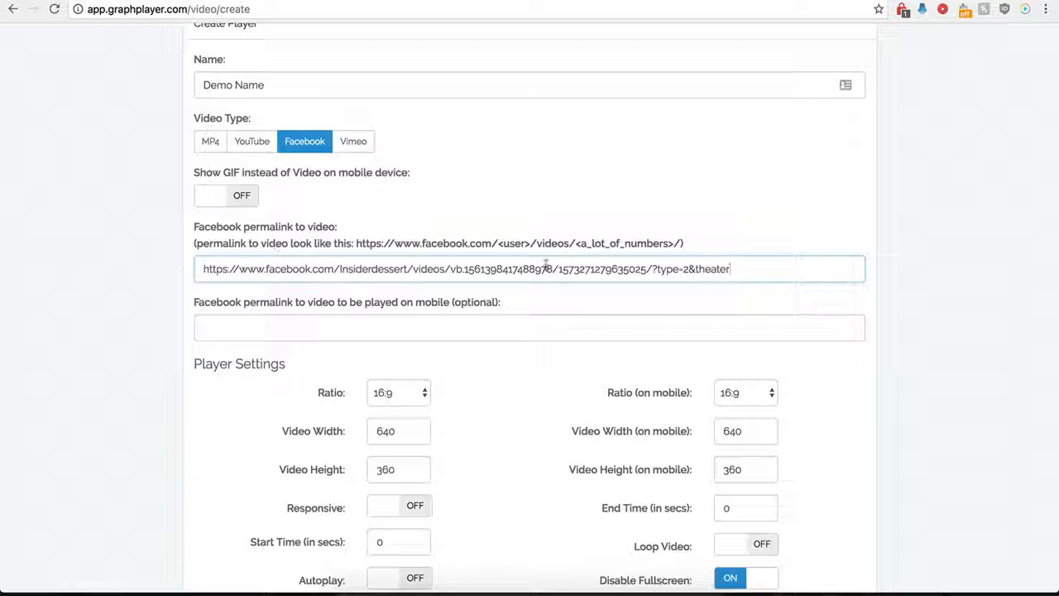
{"action": "left_click_drag", "start_coordinate": [731, 269], "coordinate": [657, 269]}
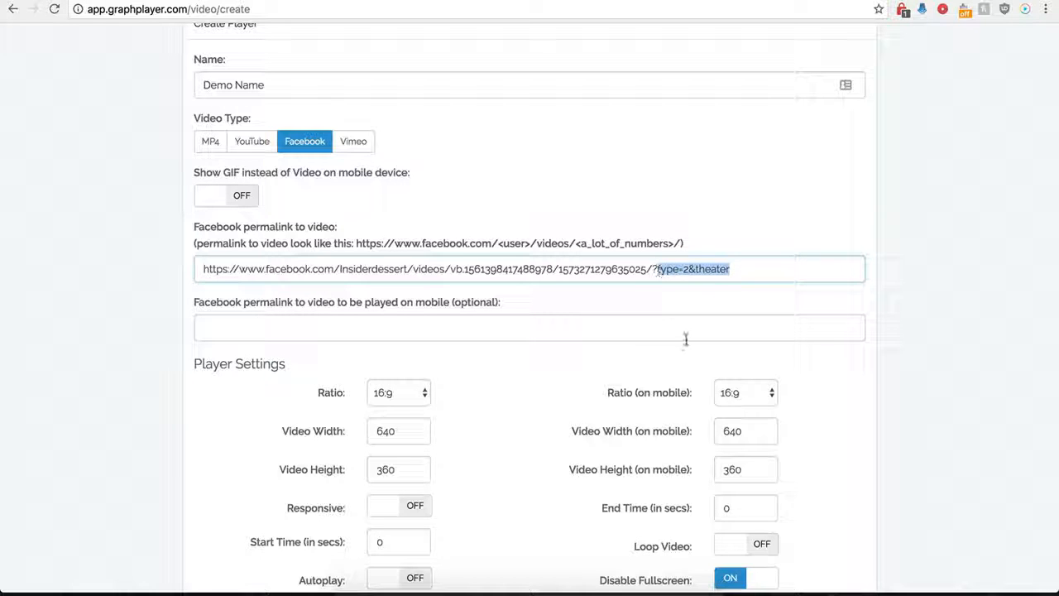
{"action": "key", "text": "BackSpace"}
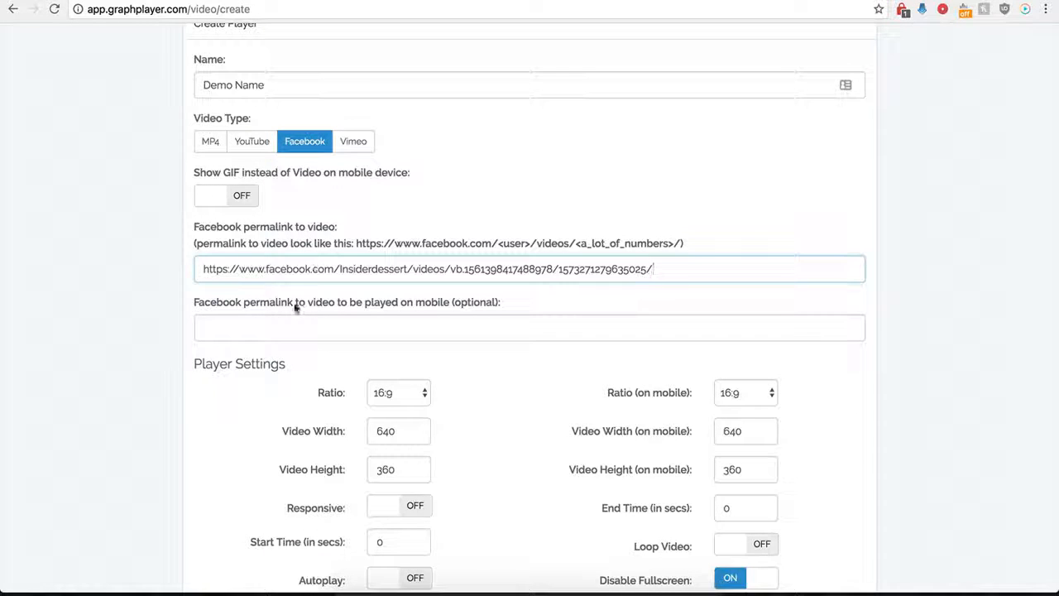
{"action": "left_click", "coordinate": [265, 331]}
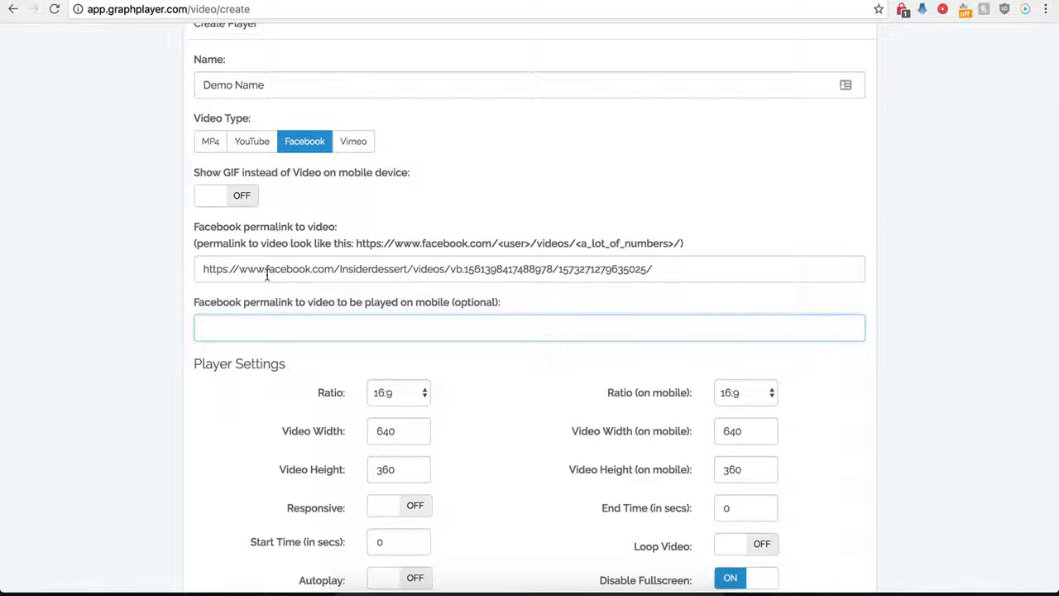
{"action": "left_click_drag", "start_coordinate": [301, 266], "coordinate": [465, 267]}
{"action": "key", "text": "Tab"}
{"action": "left_click_drag", "start_coordinate": [228, 269], "coordinate": [469, 269]}
{"action": "left_click", "coordinate": [347, 328]}
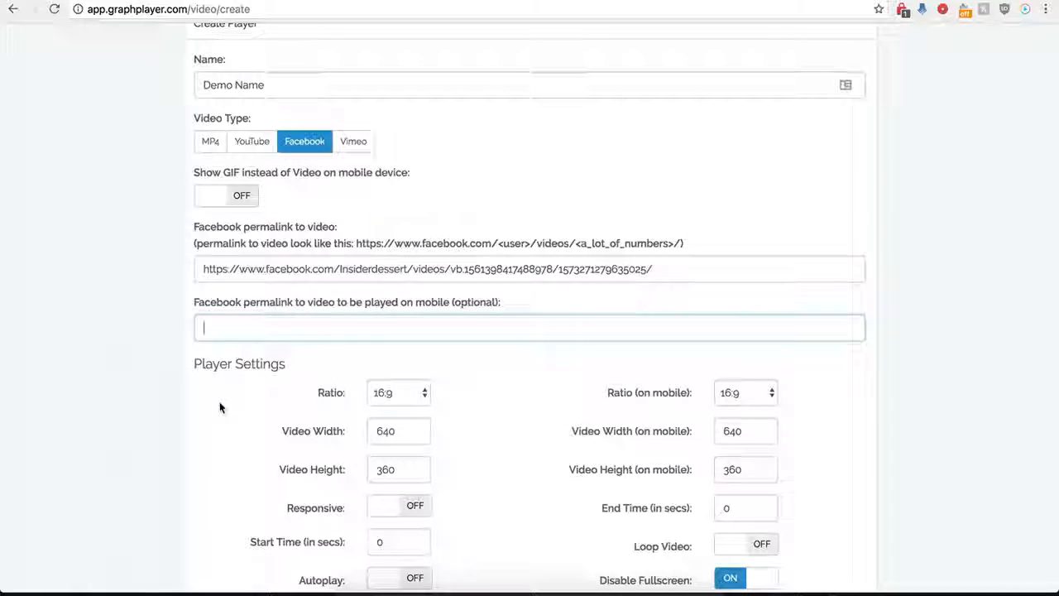
- Examine the available ratio options for the desktop and mobile player
{"action": "scroll", "coordinate": [219, 403], "scroll_direction": "down", "scroll_amount": 1}
{"action": "scroll", "coordinate": [220, 406], "scroll_direction": "down", "scroll_amount": 5}
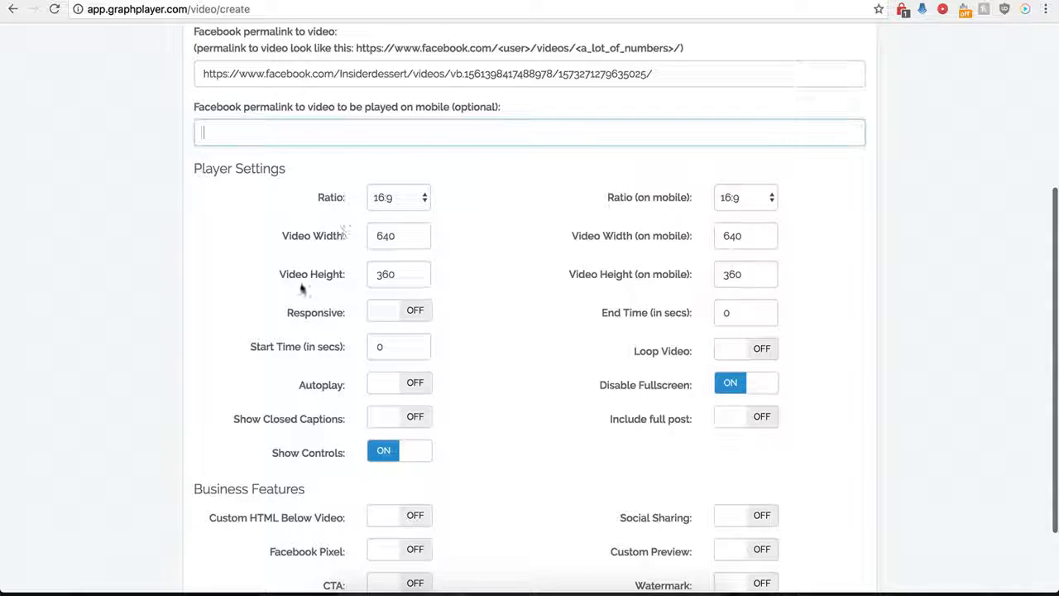
{"action": "left_click", "coordinate": [417, 199]}
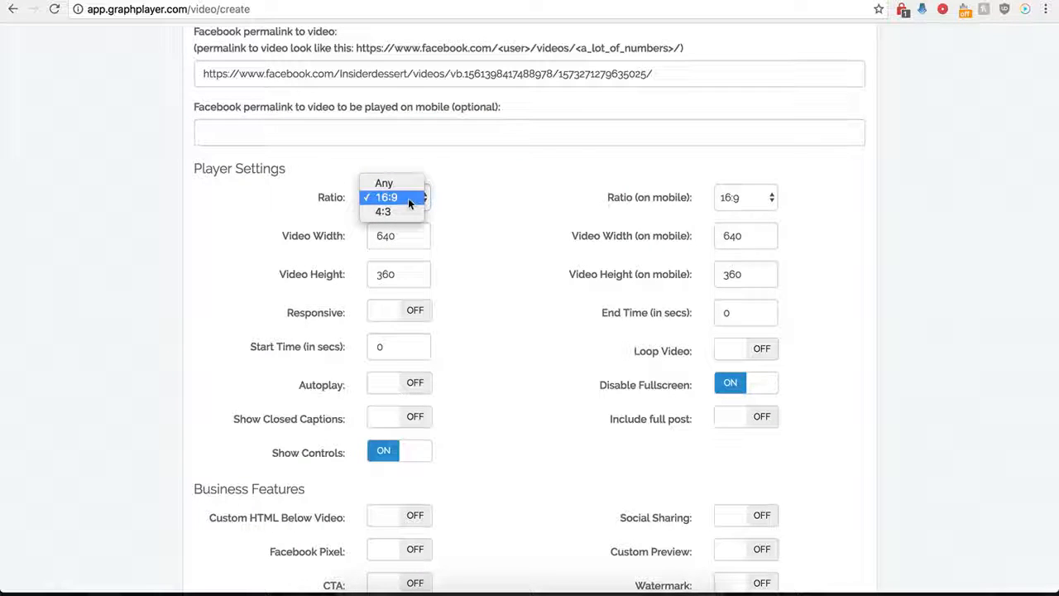
{"action": "left_click", "coordinate": [441, 206]}
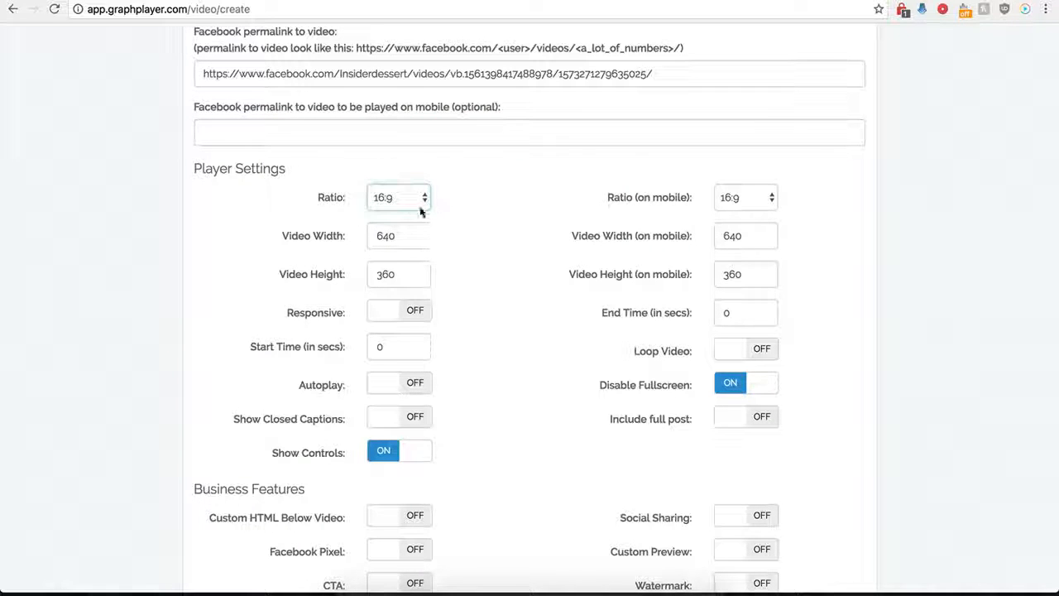
{"action": "left_click", "coordinate": [730, 204]}
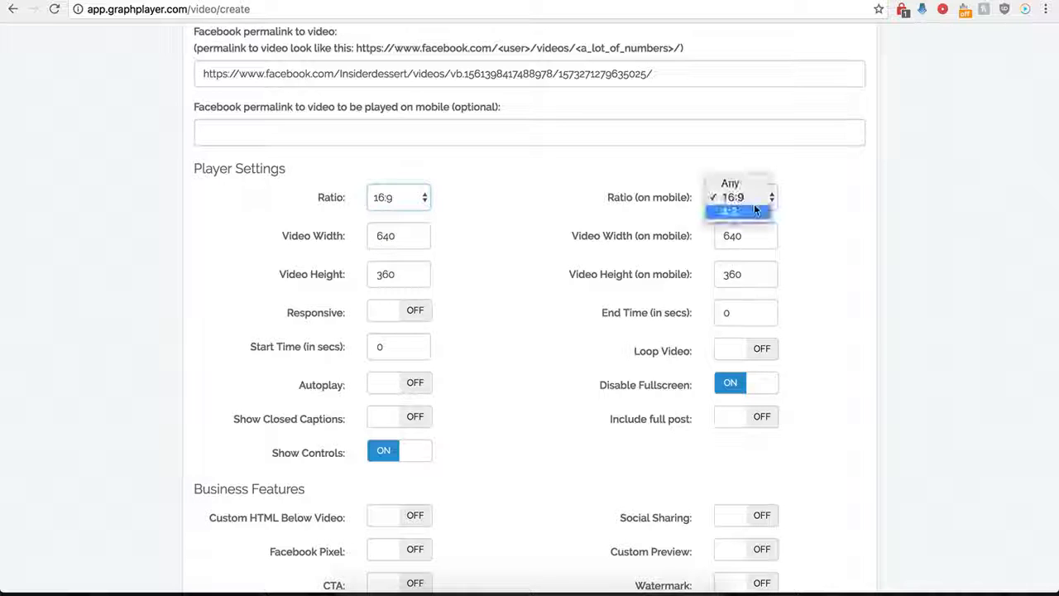
{"action": "left_click", "coordinate": [602, 196]}
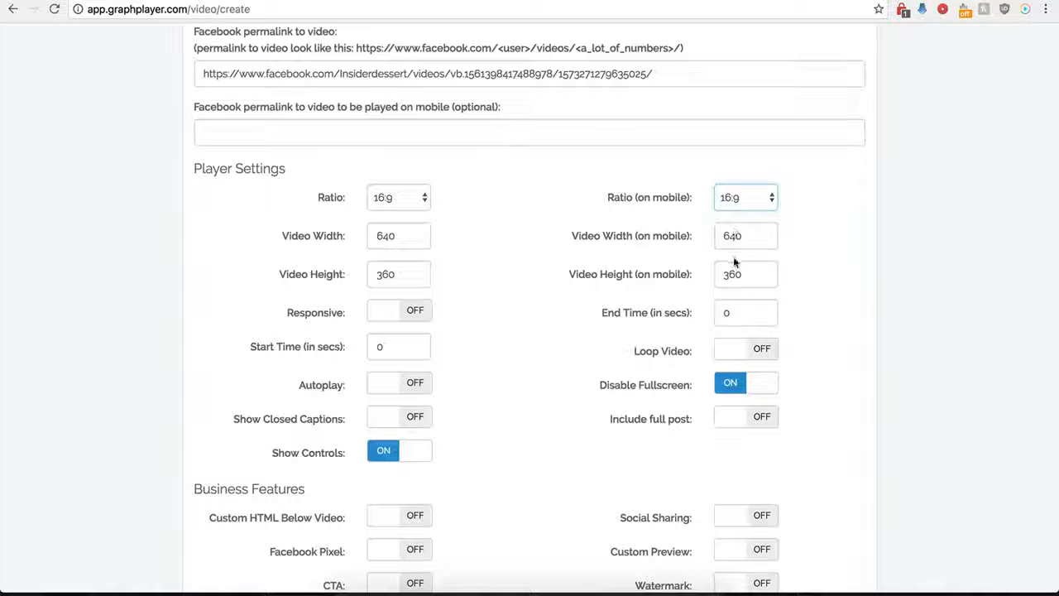
- Try the Responsive player setting and switch it back off
{"action": "left_click", "coordinate": [406, 309]}
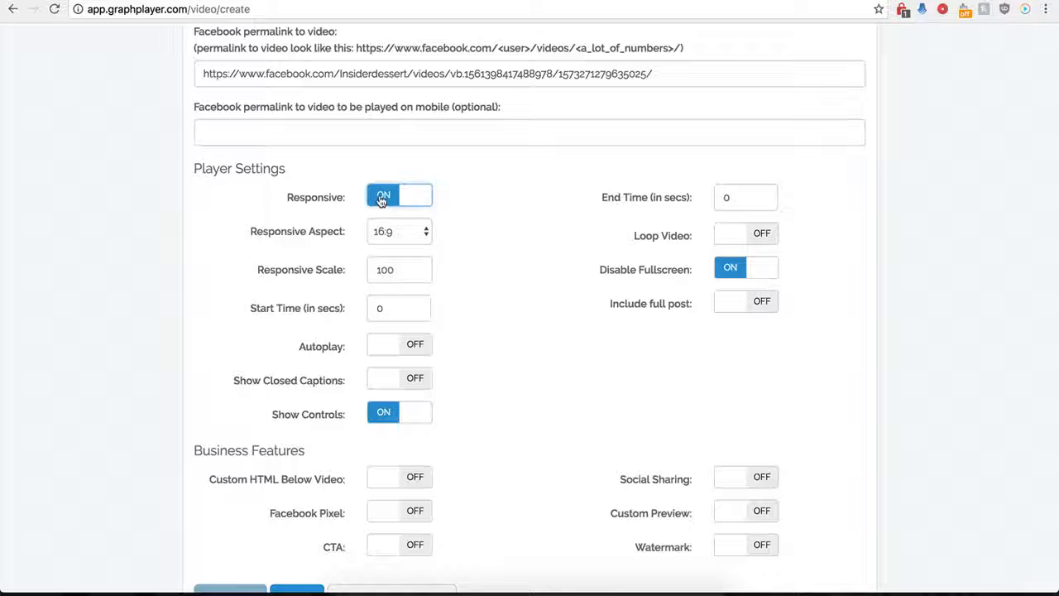
{"action": "left_click", "coordinate": [380, 199]}
{"action": "left_click", "coordinate": [406, 310]}
{"action": "left_click", "coordinate": [385, 208]}
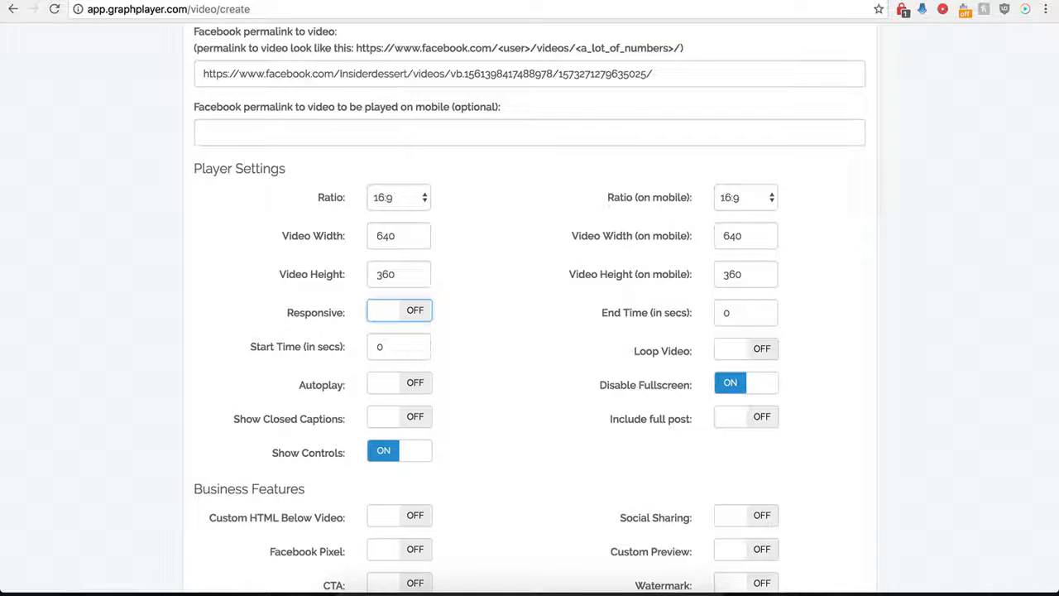
- Set the video's start time to 1 second and its end time to 30 seconds
{"action": "left_click", "coordinate": [377, 348]}
{"action": "double_click", "coordinate": [392, 354]}
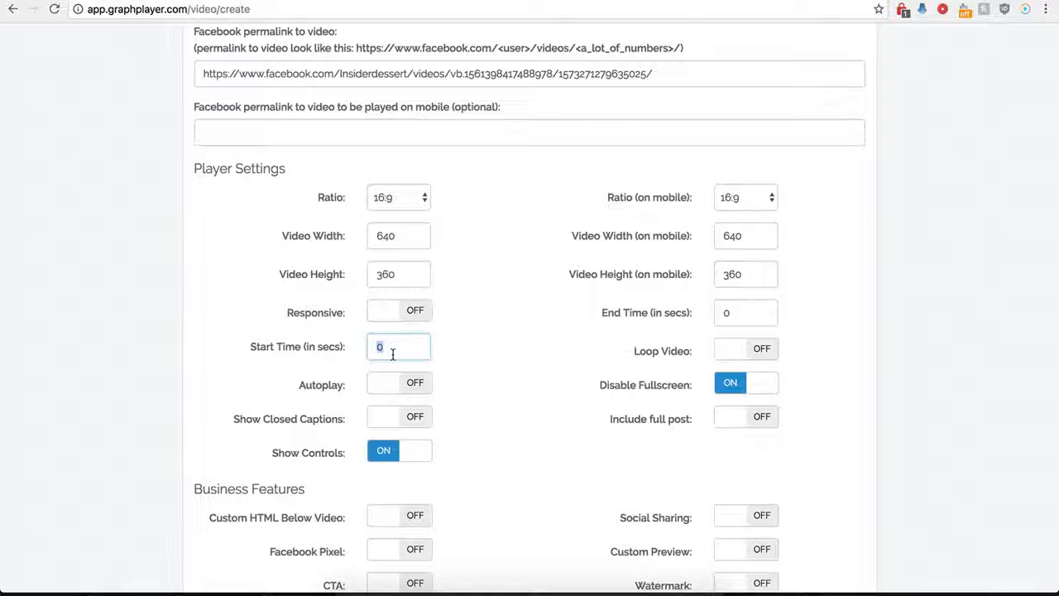
{"action": "type", "text": "1"}
{"action": "double_click", "coordinate": [752, 313]}
{"action": "type", "text": "30"}
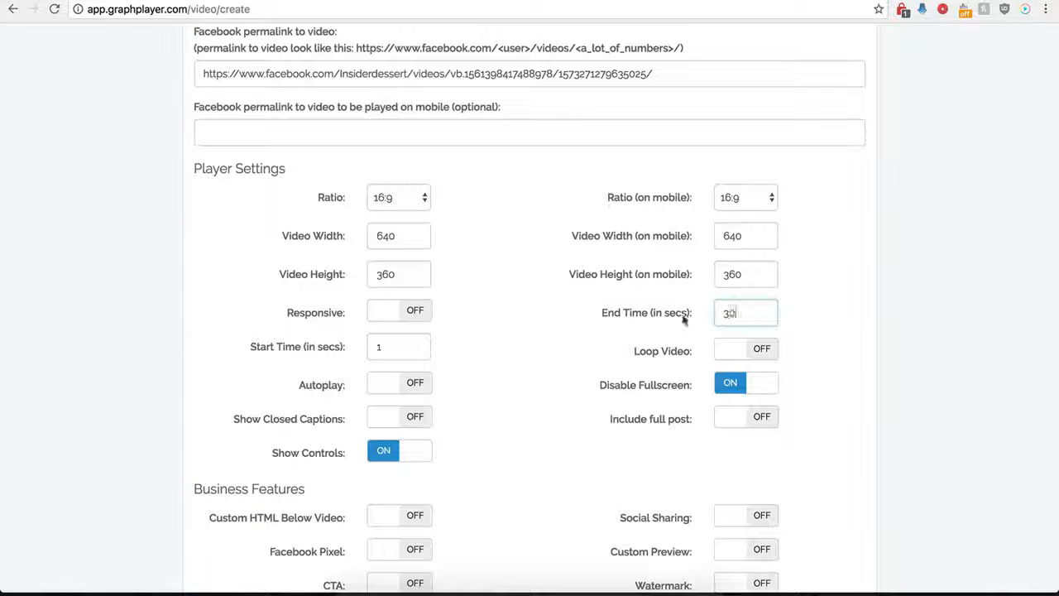
{"action": "left_click", "coordinate": [522, 341]}
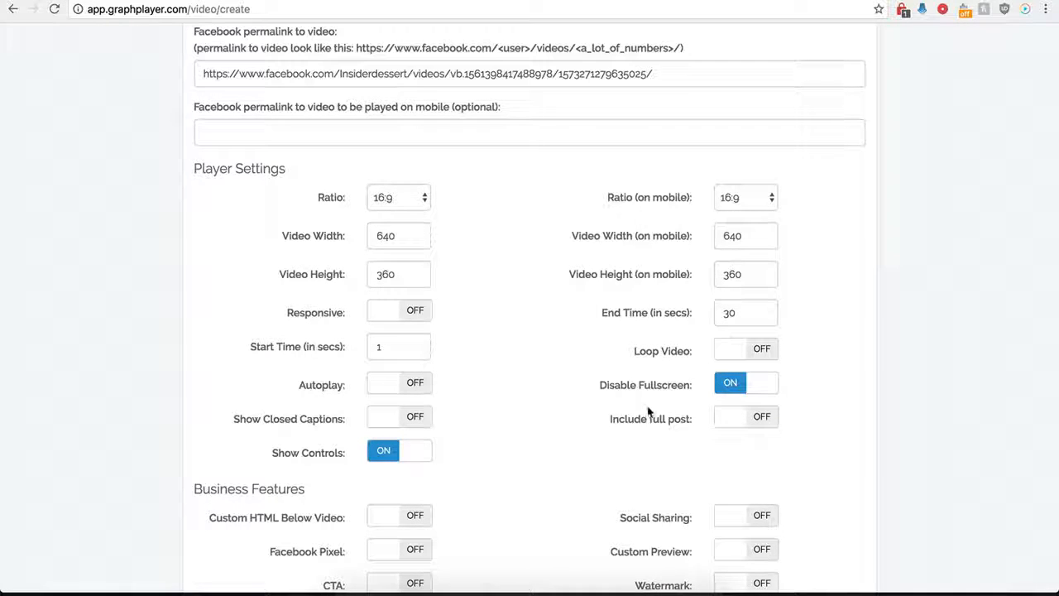
- Try the option to include the full post and switch it back off
{"action": "scroll", "coordinate": [549, 361], "scroll_direction": "up", "scroll_amount": 1}
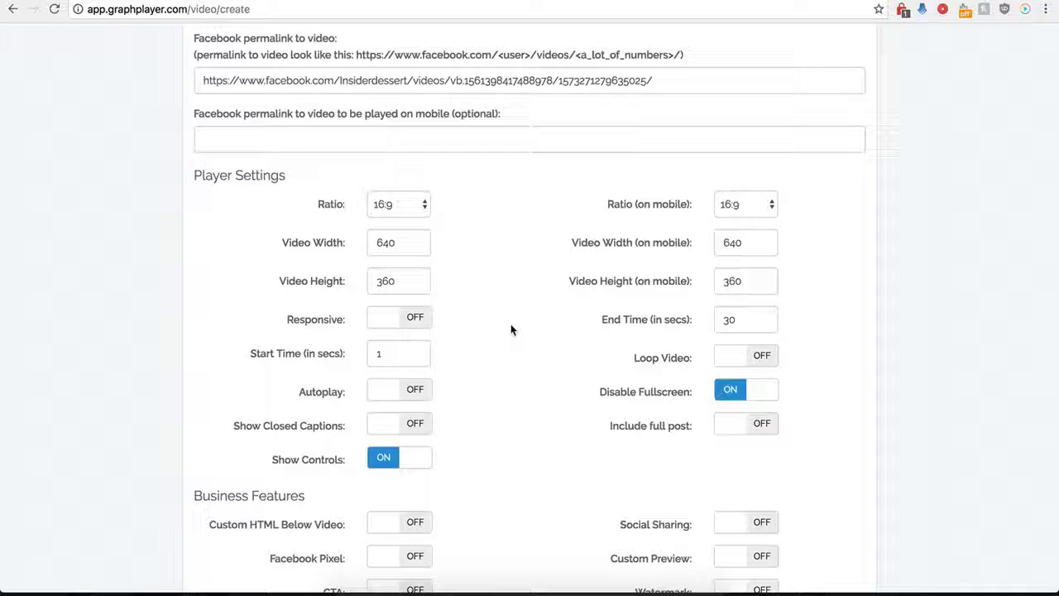
{"action": "left_click", "coordinate": [755, 436]}
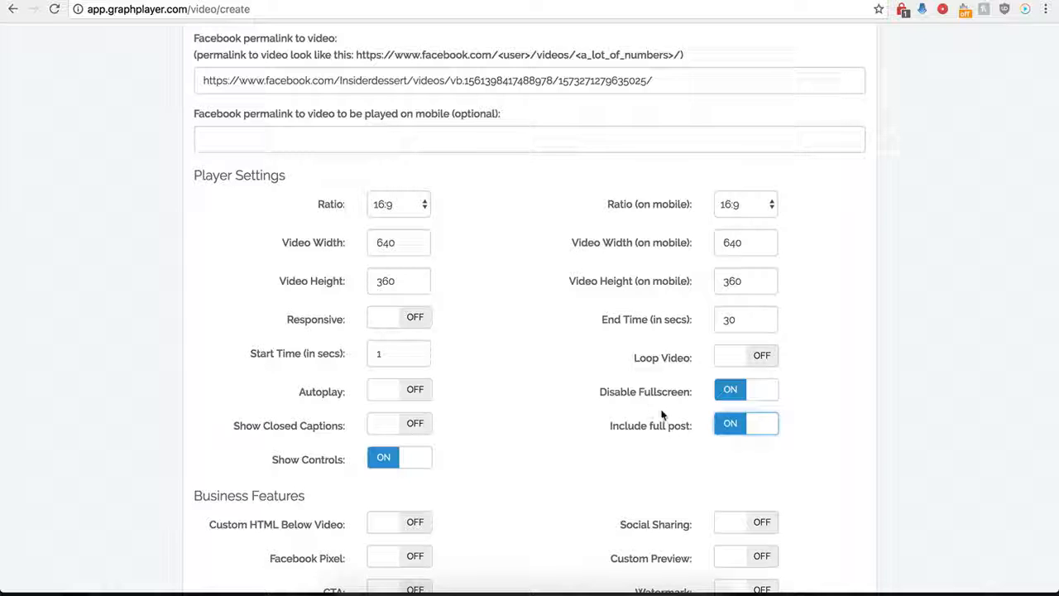
{"action": "left_click", "coordinate": [731, 433]}
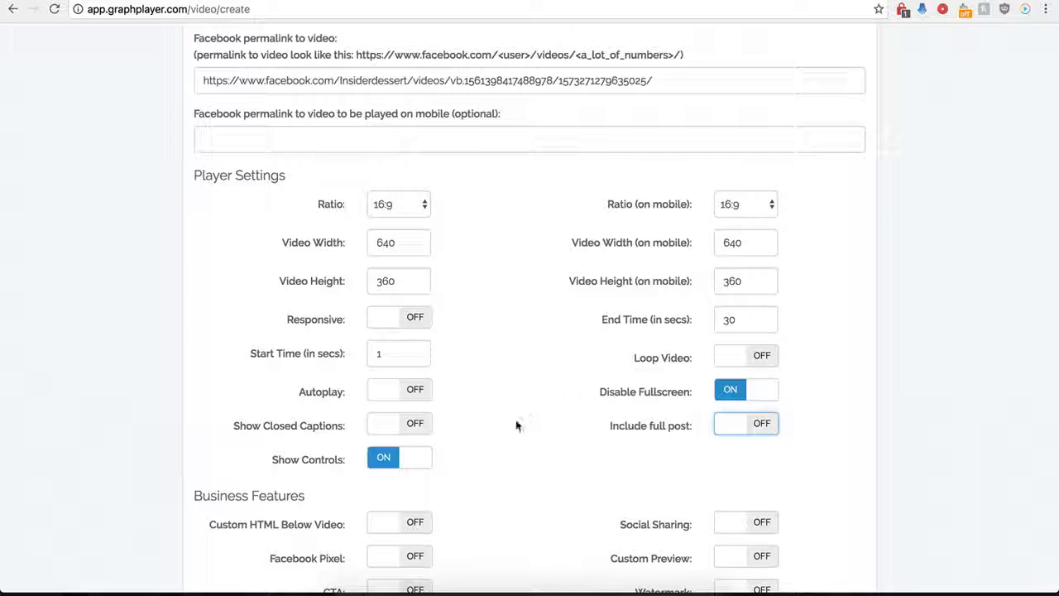
- Save the player and copy its complete secure embed code
{"action": "scroll", "coordinate": [516, 419], "scroll_direction": "down", "scroll_amount": 3}
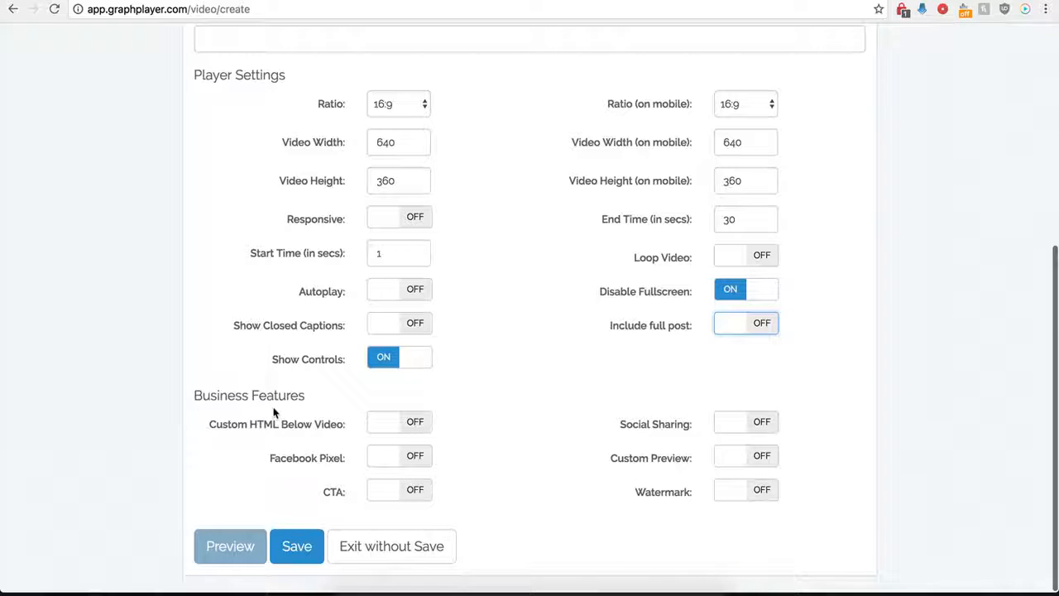
{"action": "left_click", "coordinate": [297, 540]}
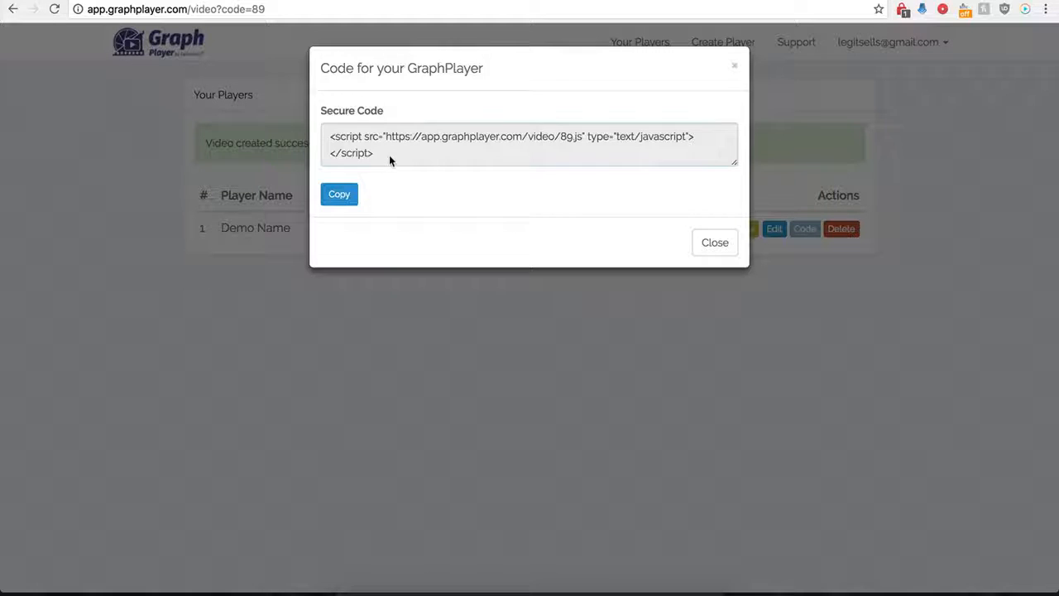
{"action": "left_click_drag", "start_coordinate": [389, 154], "coordinate": [331, 141]}
{"action": "key", "text": "ctrl+c"}
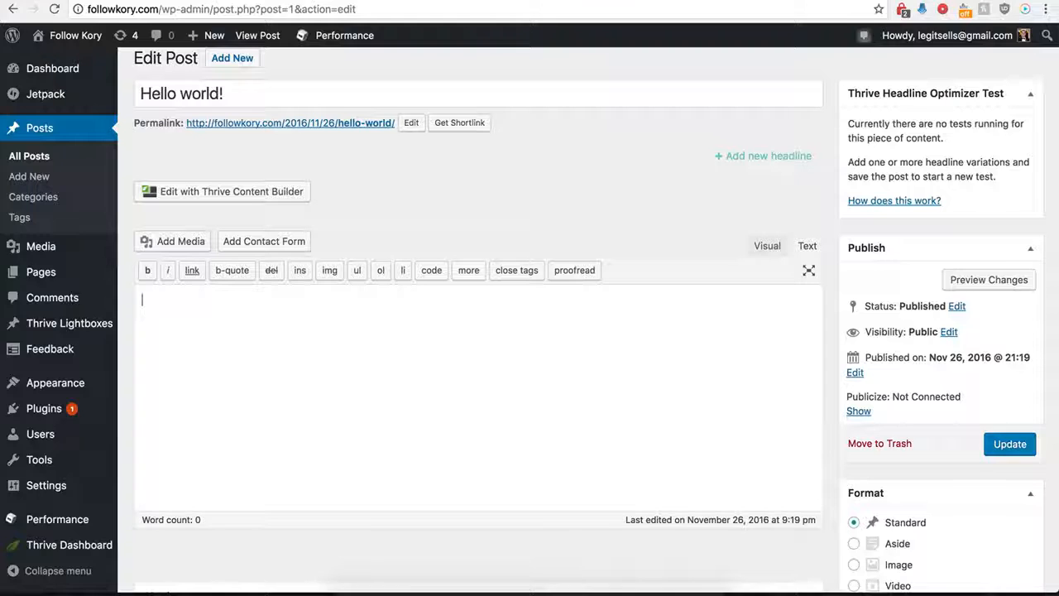
- In WordPress, paste the embed script into the text content of the "Hello world!" post and update the post
{"action": "left_click", "coordinate": [267, 355]}
{"action": "key", "text": "ctrl+v"}
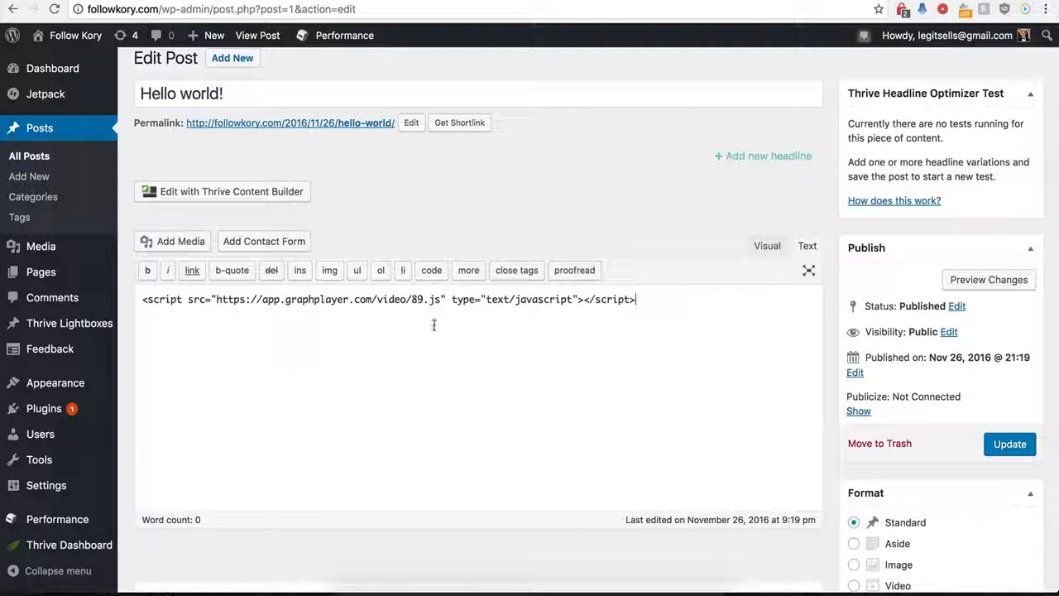
{"action": "left_click", "coordinate": [1013, 451]}
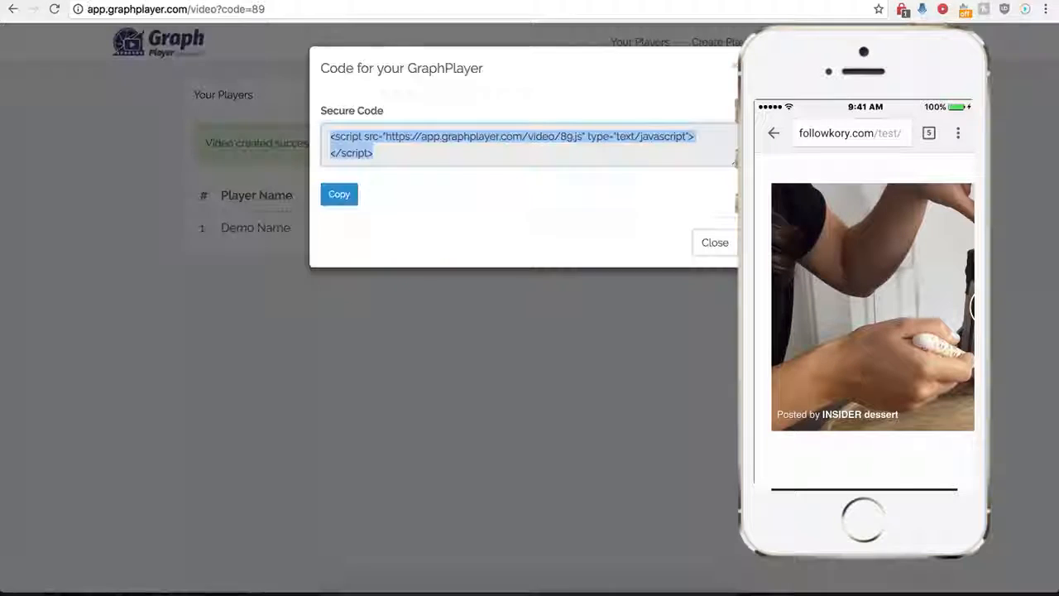
- Return to Graph Player, open the Demo Name player for editing, and enable showing a GIF instead of the video on mobile
{"action": "left_click", "coordinate": [713, 243]}
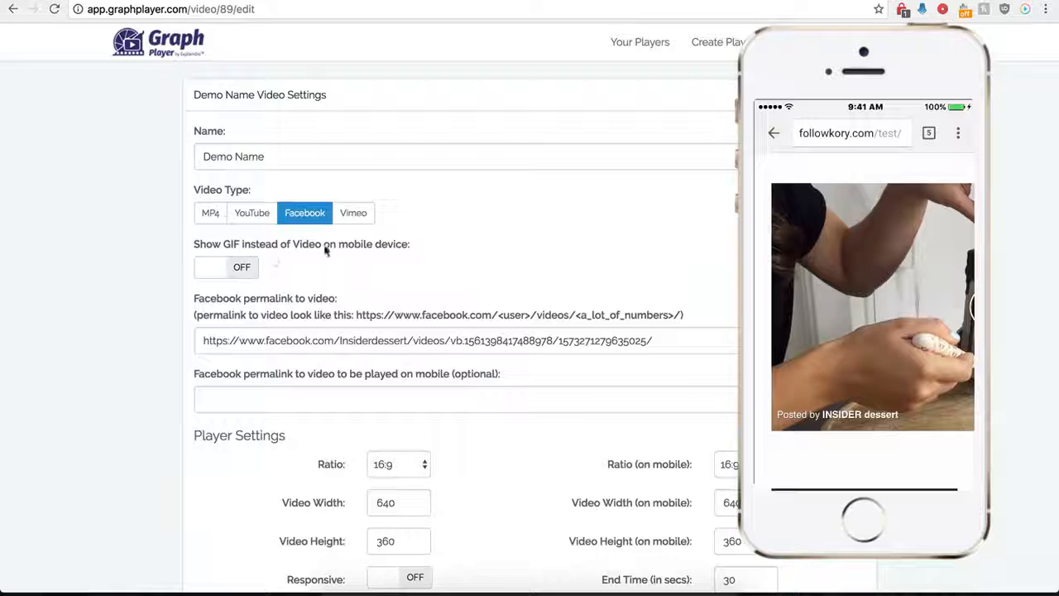
{"action": "left_click", "coordinate": [243, 266]}
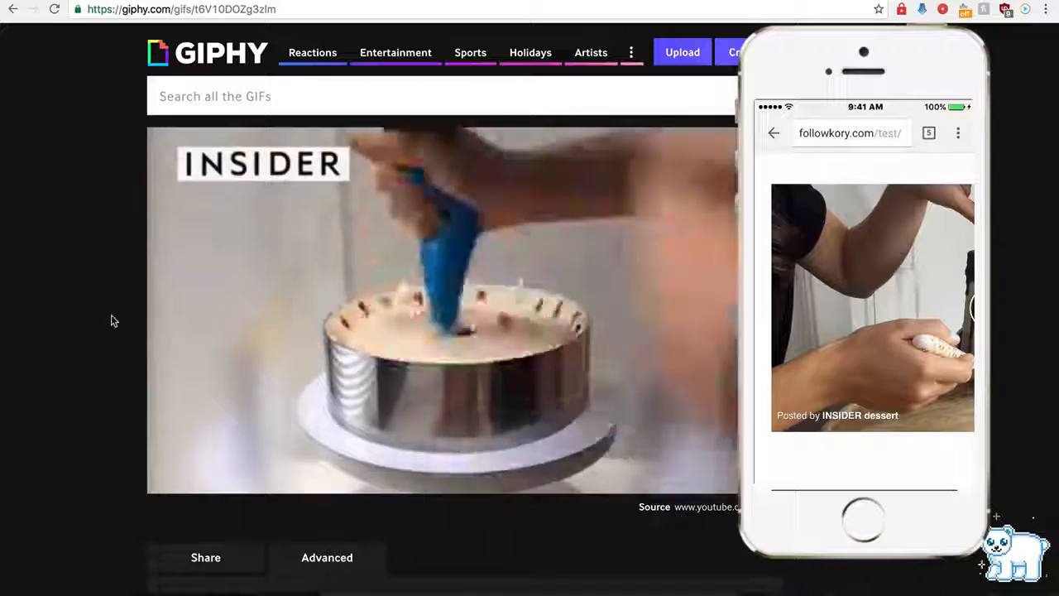
{"action": "scroll", "coordinate": [113, 327], "scroll_direction": "down", "scroll_amount": 2}
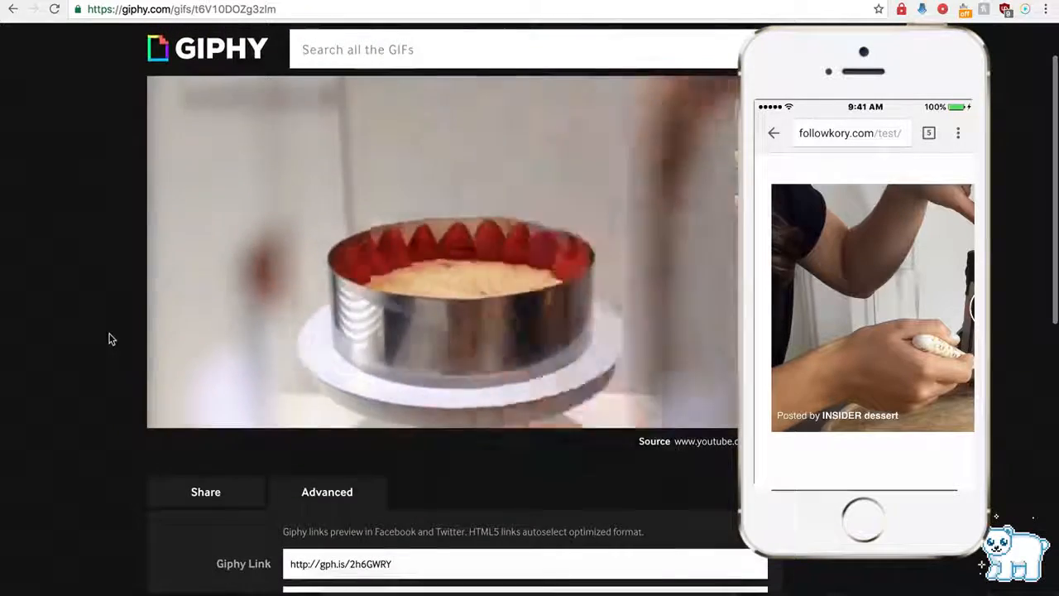
{"action": "scroll", "coordinate": [248, 348], "scroll_direction": "down", "scroll_amount": 5}
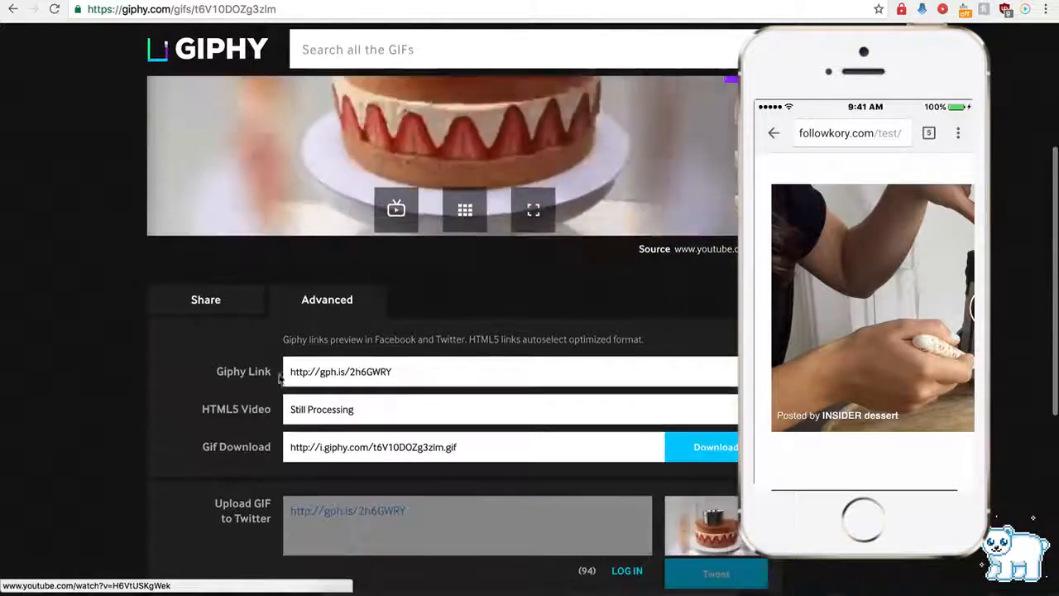
{"action": "left_click", "coordinate": [329, 374]}
{"action": "key", "text": "super+c"}
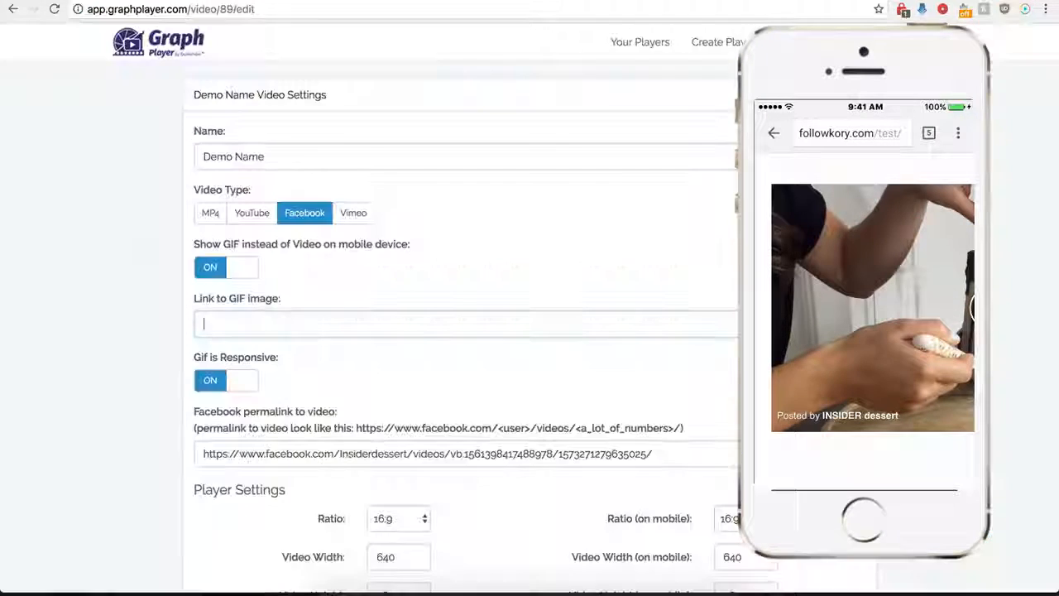
{"action": "left_click", "coordinate": [364, 1]}
{"action": "left_click", "coordinate": [277, 324]}
{"action": "key", "text": "super+v"}
{"action": "scroll", "coordinate": [158, 406], "scroll_direction": "down", "scroll_amount": 10}
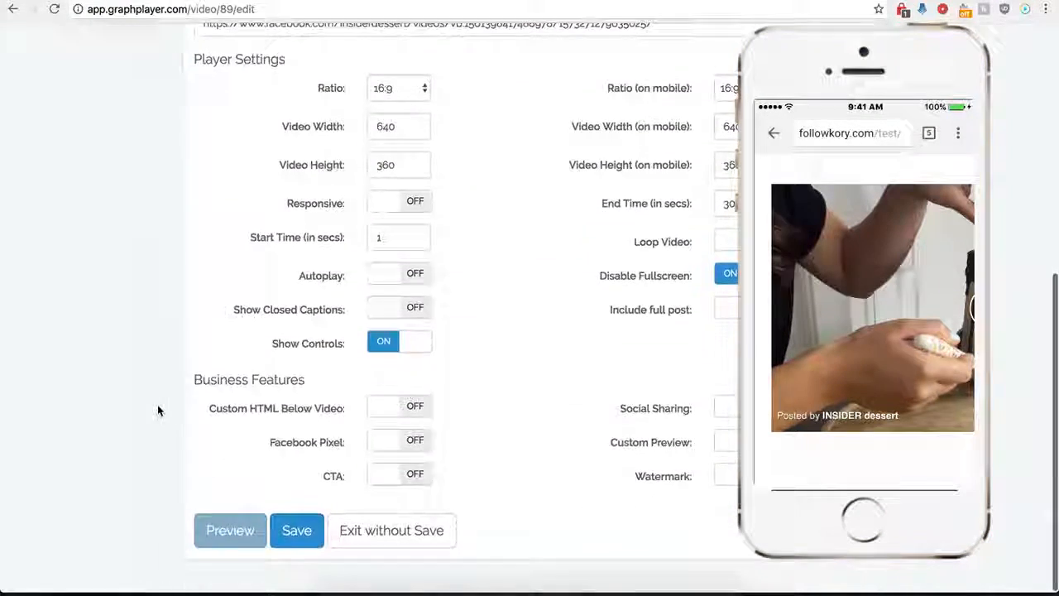
{"action": "left_click", "coordinate": [296, 546]}
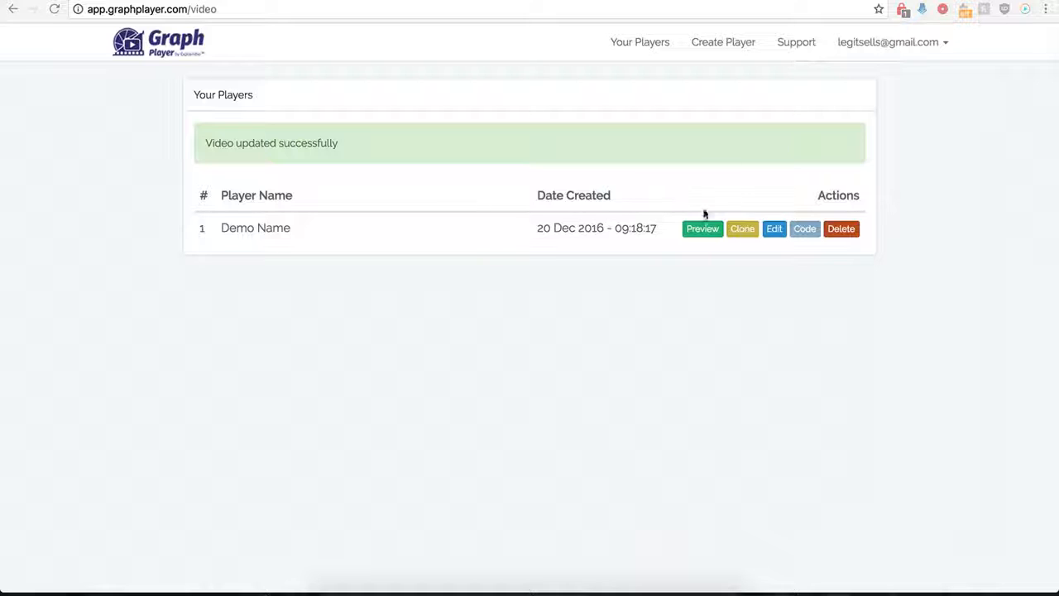
- Reopen the Demo Name player for editing, turn on Include full post, and save it
{"action": "left_click", "coordinate": [773, 230]}
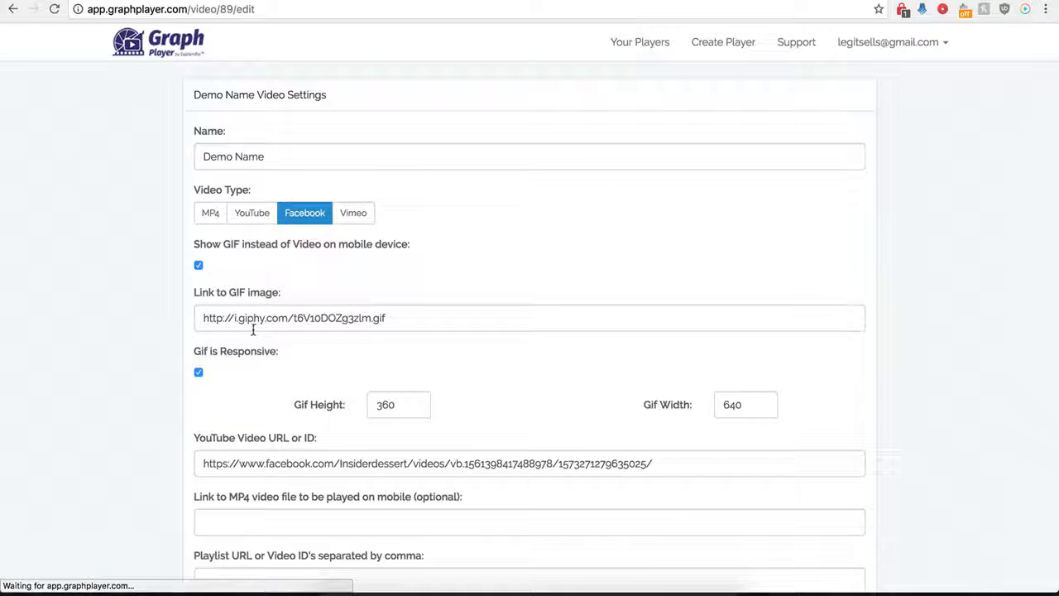
{"action": "scroll", "coordinate": [177, 402], "scroll_direction": "down", "scroll_amount": 3}
{"action": "scroll", "coordinate": [177, 402], "scroll_direction": "down", "scroll_amount": 5}
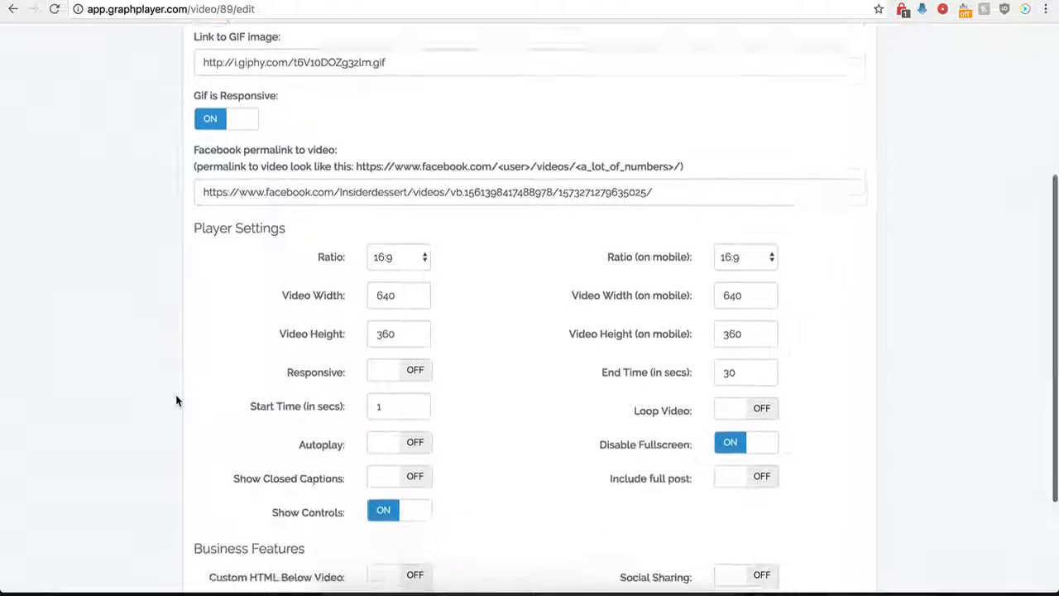
{"action": "scroll", "coordinate": [176, 401], "scroll_direction": "down", "scroll_amount": 1}
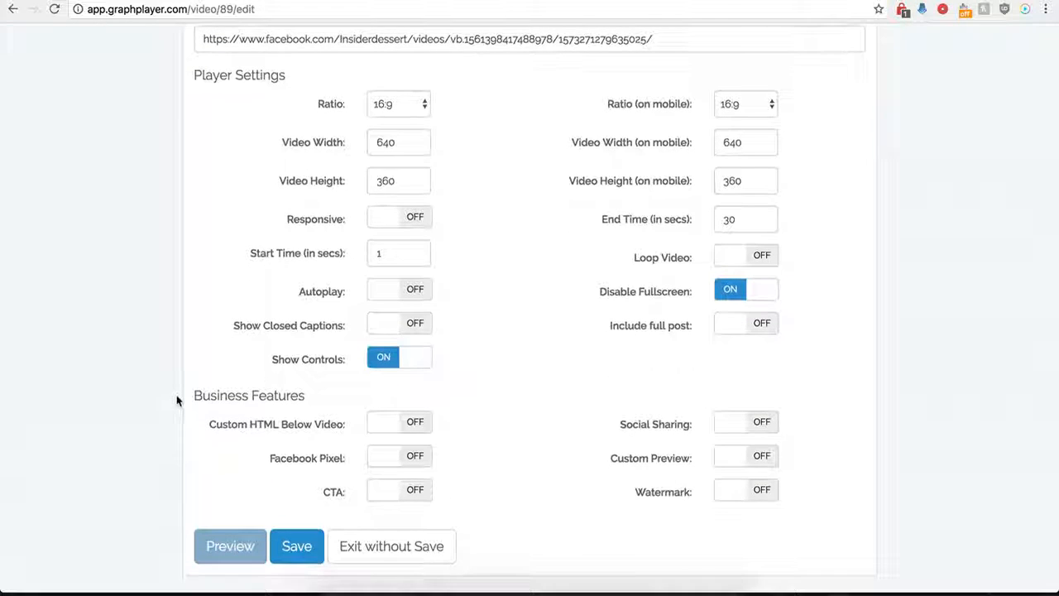
{"action": "left_click", "coordinate": [761, 328]}
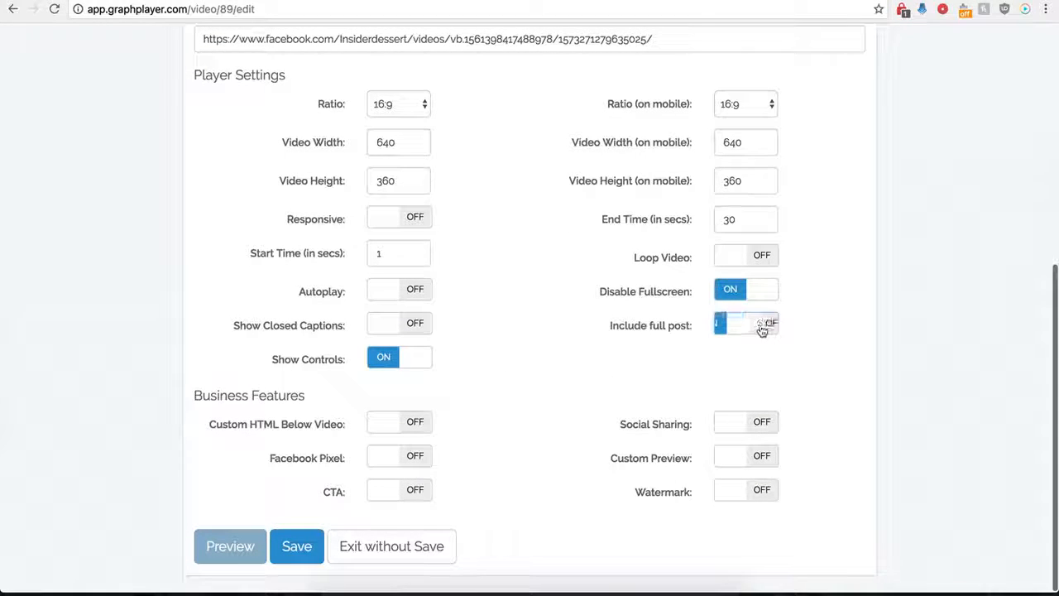
{"action": "left_click", "coordinate": [291, 548]}
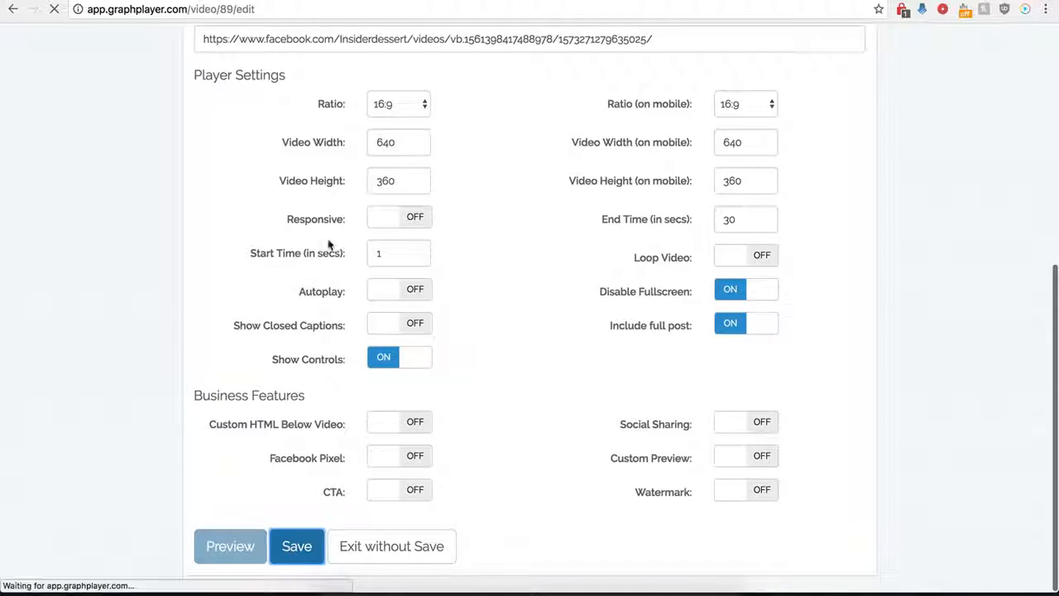
- Reload the WordPress Test page, inspect the embedded Facebook post and open its comments on Facebook, and return to Graph Player
{"action": "left_click", "coordinate": [459, 1]}
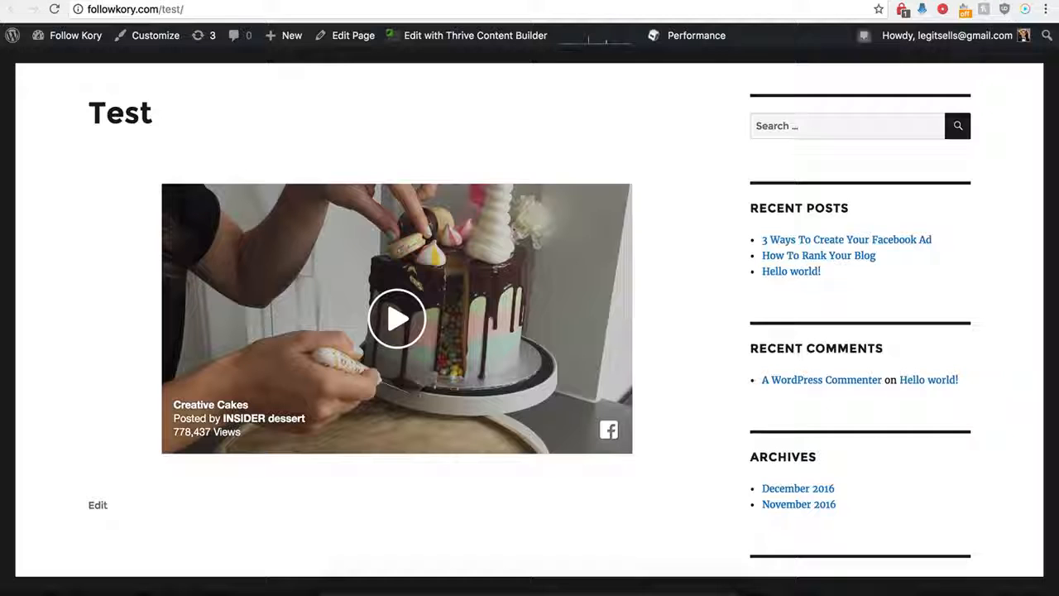
{"action": "left_click", "coordinate": [57, 12]}
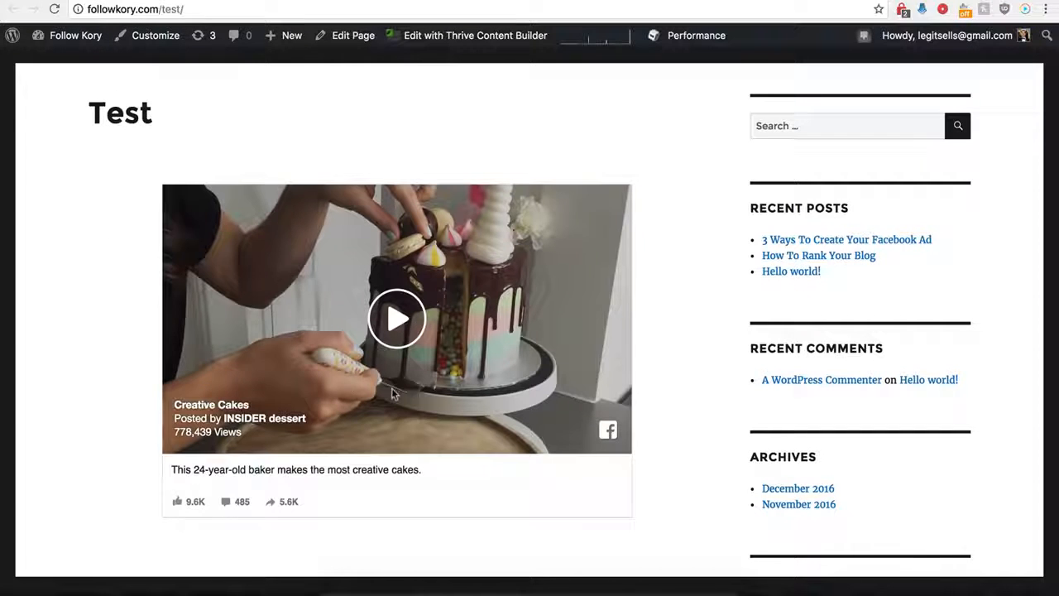
{"action": "scroll", "coordinate": [153, 486], "scroll_direction": "down", "scroll_amount": 1}
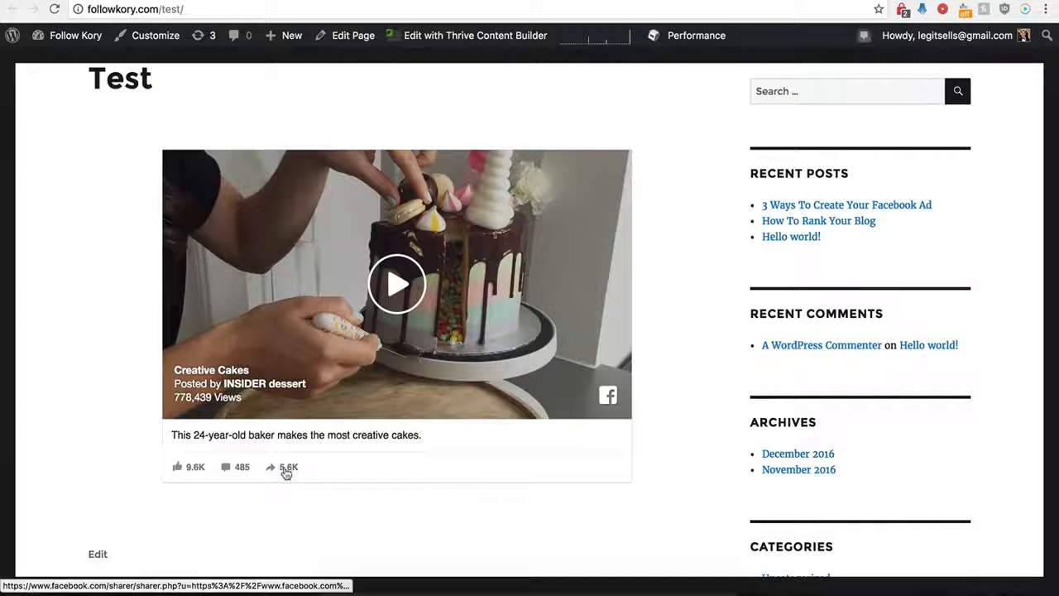
{"action": "left_click", "coordinate": [225, 467]}
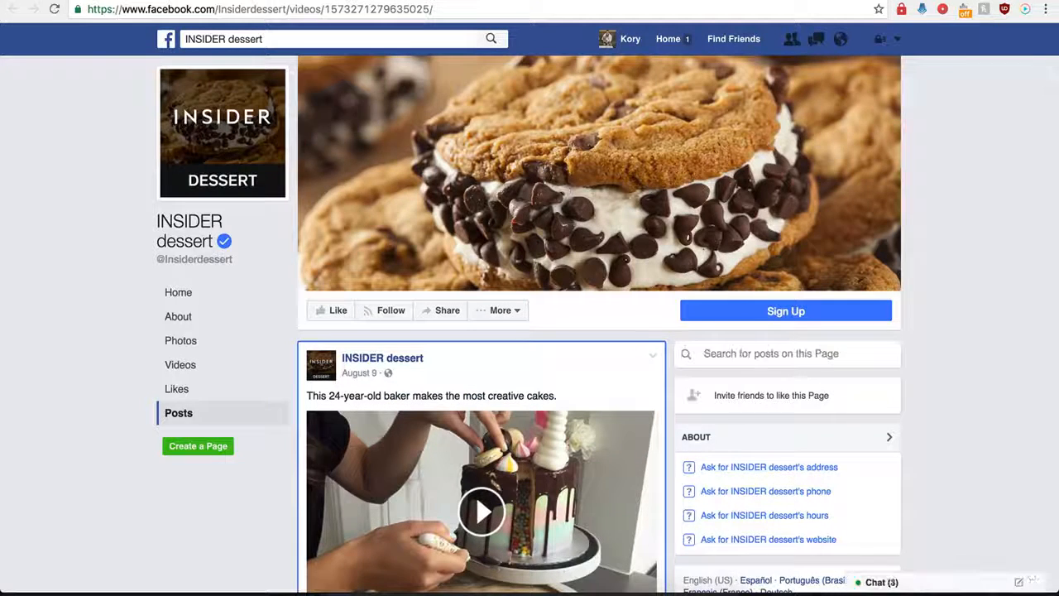
{"action": "key", "text": "super+w"}
{"action": "key", "text": "super+w"}
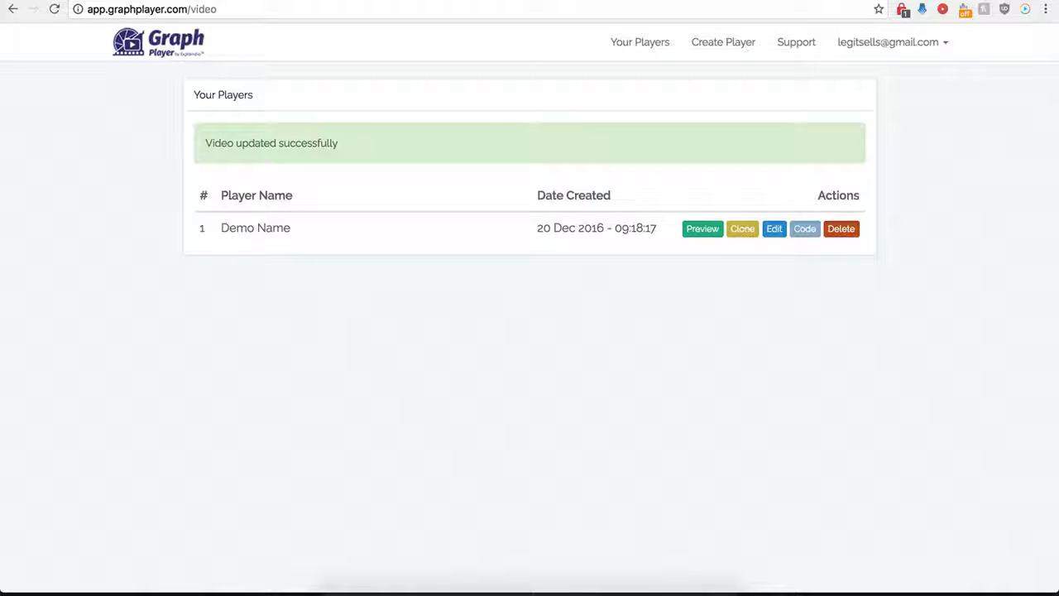
- Reopen the Demo Name player for editing and turn on Custom HTML Below Video
{"action": "left_click", "coordinate": [776, 236]}
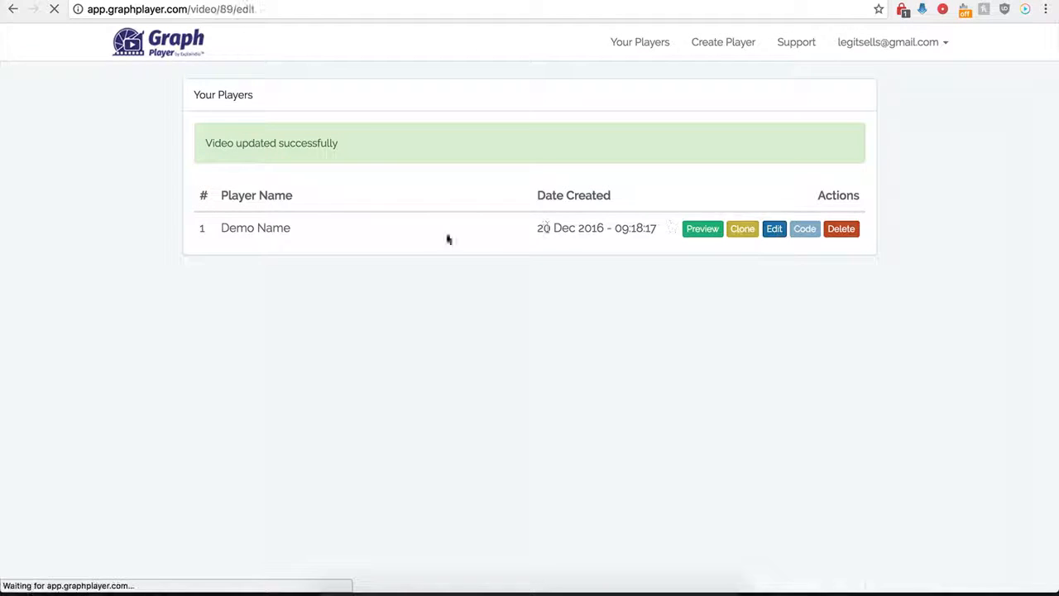
{"action": "scroll", "coordinate": [231, 411], "scroll_direction": "down", "scroll_amount": 5}
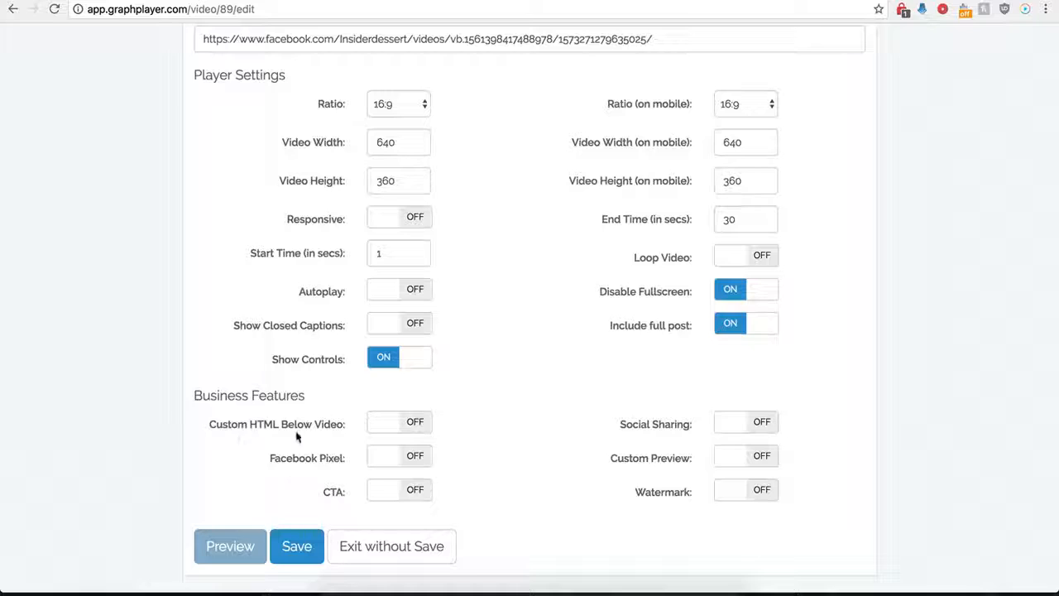
{"action": "left_click", "coordinate": [416, 422]}
{"action": "scroll", "coordinate": [449, 457], "scroll_direction": "down", "scroll_amount": 3}
{"action": "left_click", "coordinate": [390, 325]}
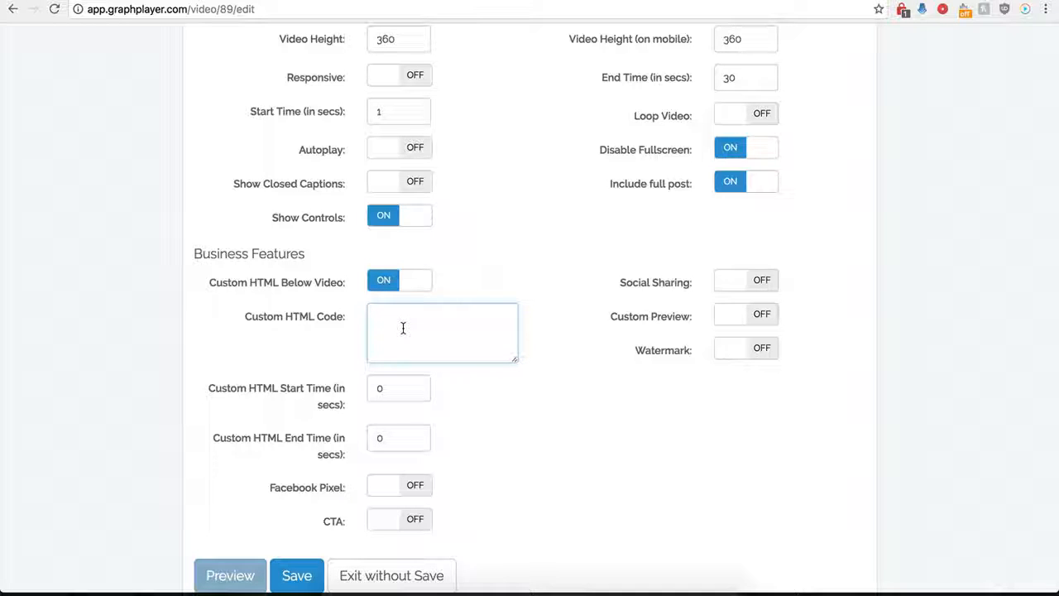
- Set the custom HTML start time to 120 seconds
{"action": "left_click_drag", "start_coordinate": [385, 391], "coordinate": [368, 390]}
{"action": "left_click", "coordinate": [379, 437]}
{"action": "left_click", "coordinate": [383, 390]}
{"action": "left_click", "coordinate": [410, 328]}
{"action": "scroll", "coordinate": [411, 329], "scroll_direction": "up", "scroll_amount": 4}
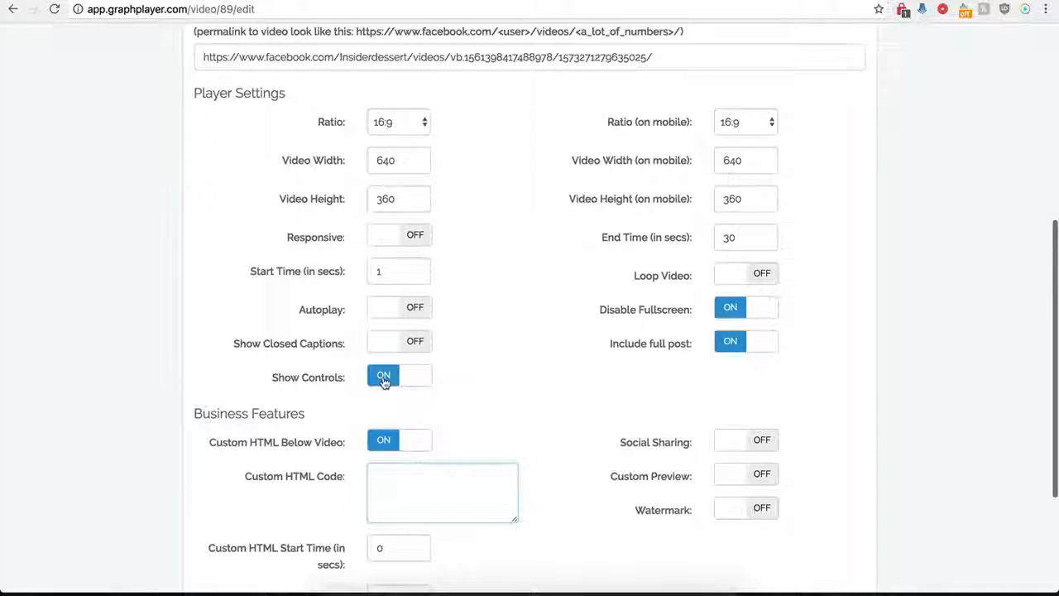
{"action": "scroll", "coordinate": [385, 376], "scroll_direction": "down", "scroll_amount": 2}
{"action": "scroll", "coordinate": [402, 381], "scroll_direction": "down", "scroll_amount": 1}
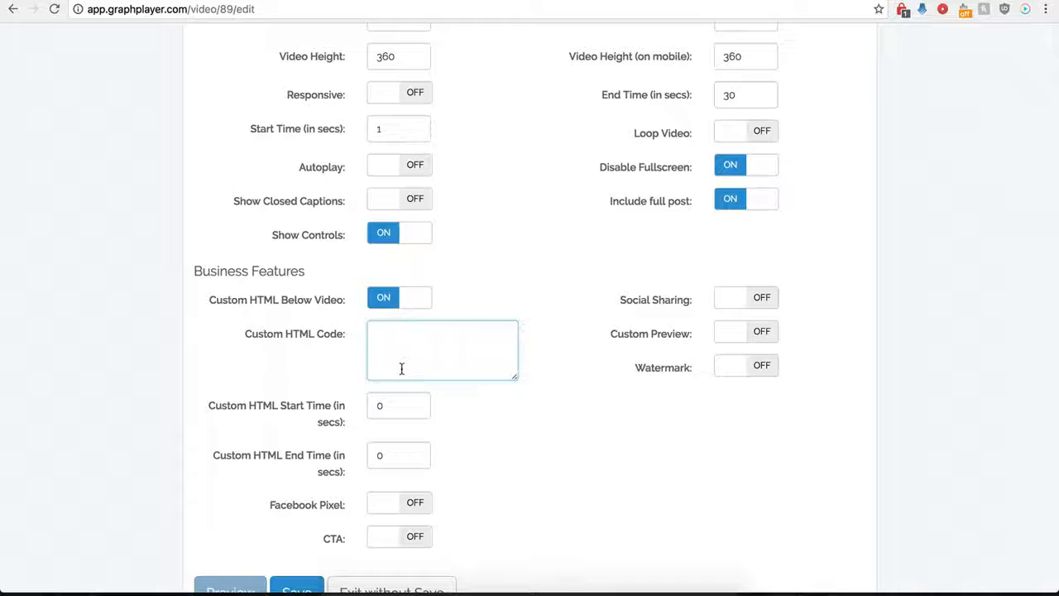
{"action": "left_click", "coordinate": [402, 362]}
{"action": "left_click_drag", "start_coordinate": [405, 405], "coordinate": [370, 405]}
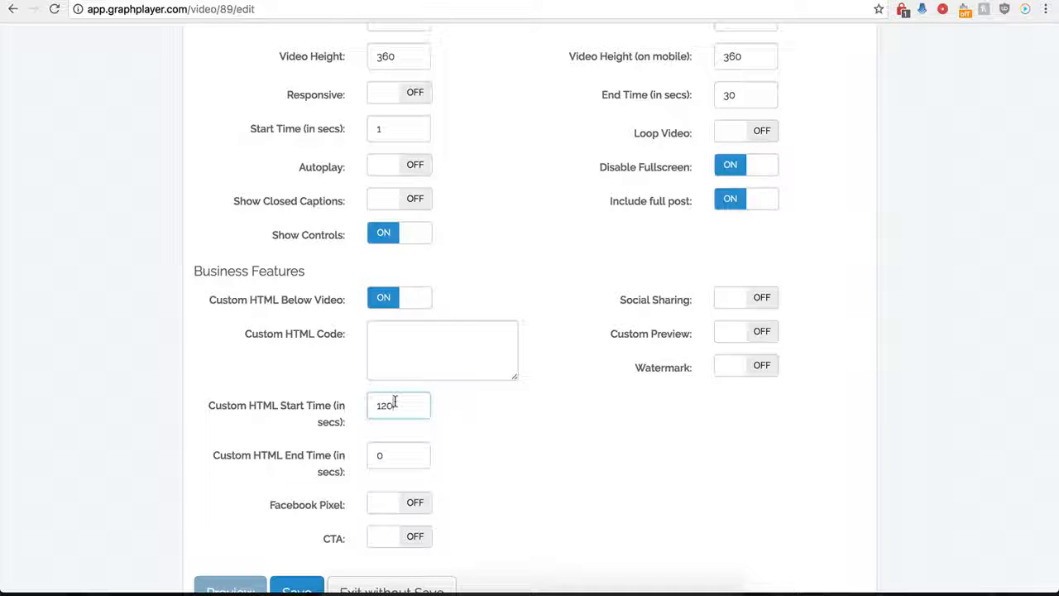
- Paste the centred buy-now-button-16.png image code into the custom HTML code and enlarge the text area to show it all
{"action": "left_click", "coordinate": [392, 339]}
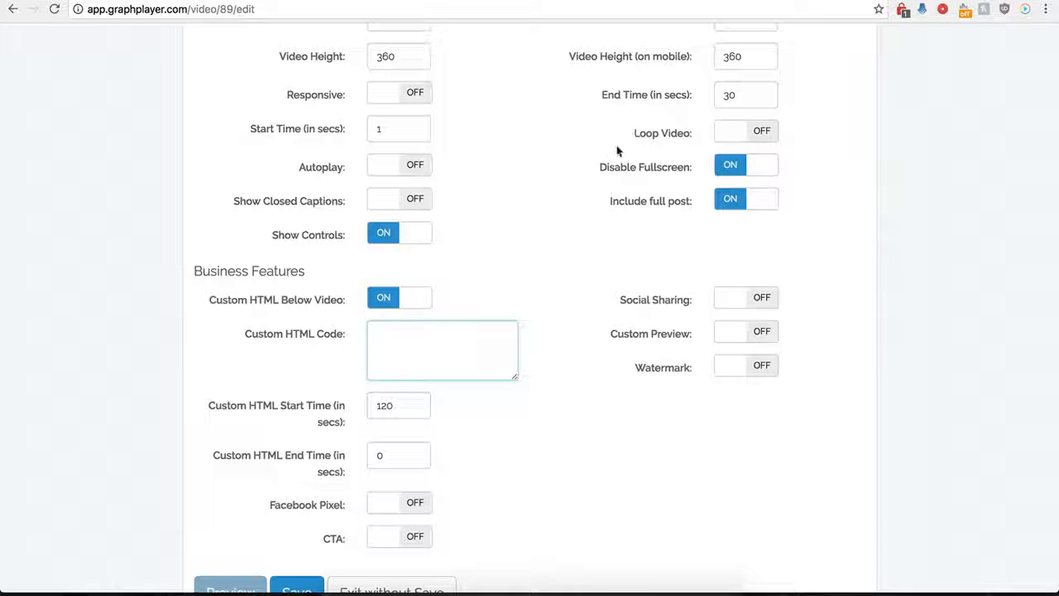
{"action": "scroll", "coordinate": [469, 344], "scroll_direction": "down", "scroll_amount": 1}
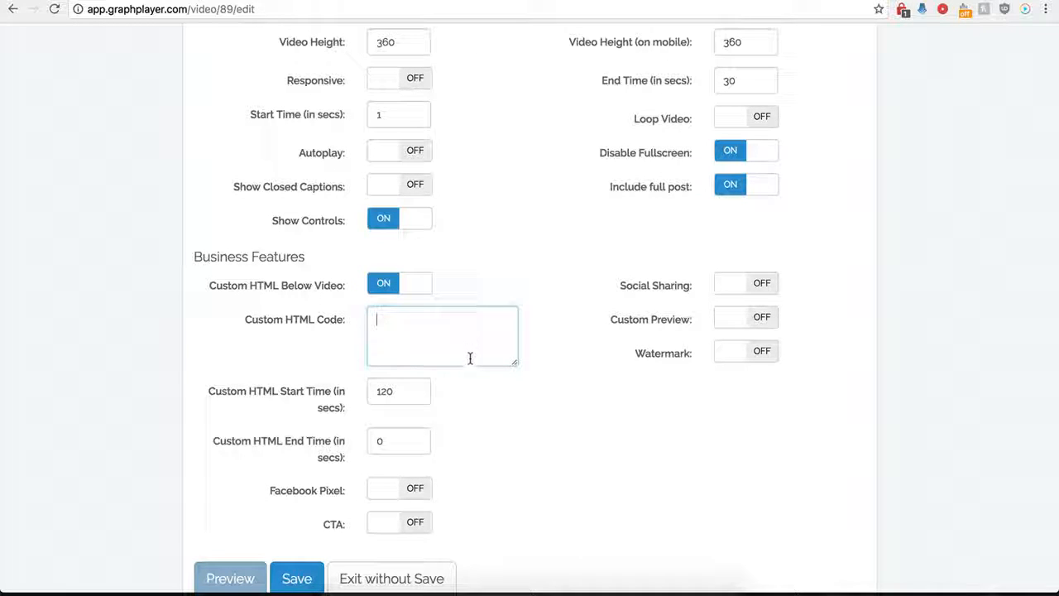
{"action": "key", "text": "ctrl+v"}
{"action": "left_click_drag", "start_coordinate": [514, 366], "coordinate": [549, 412]}
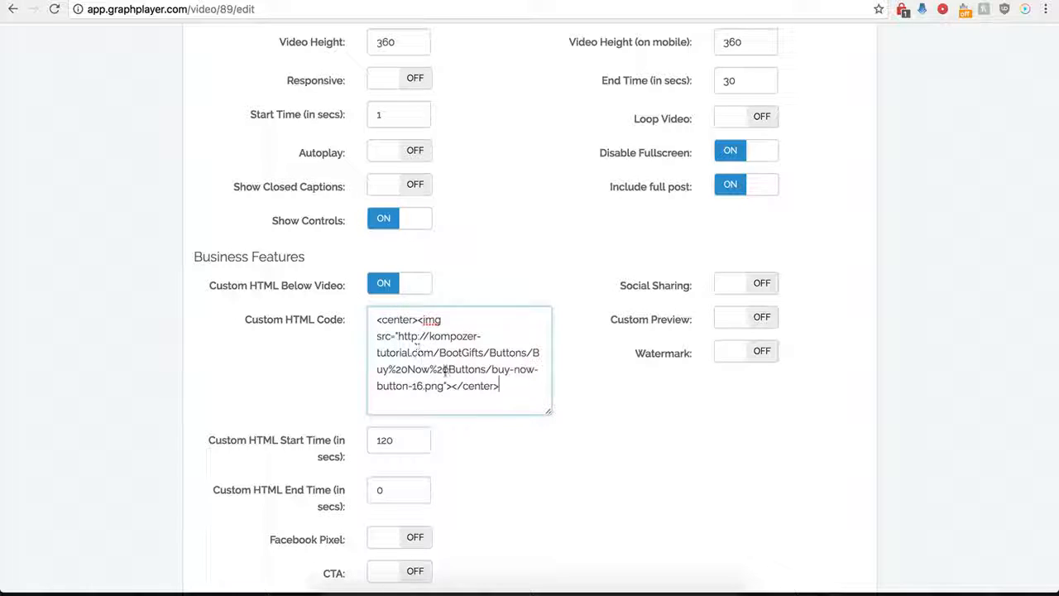
{"action": "left_click", "coordinate": [404, 426]}
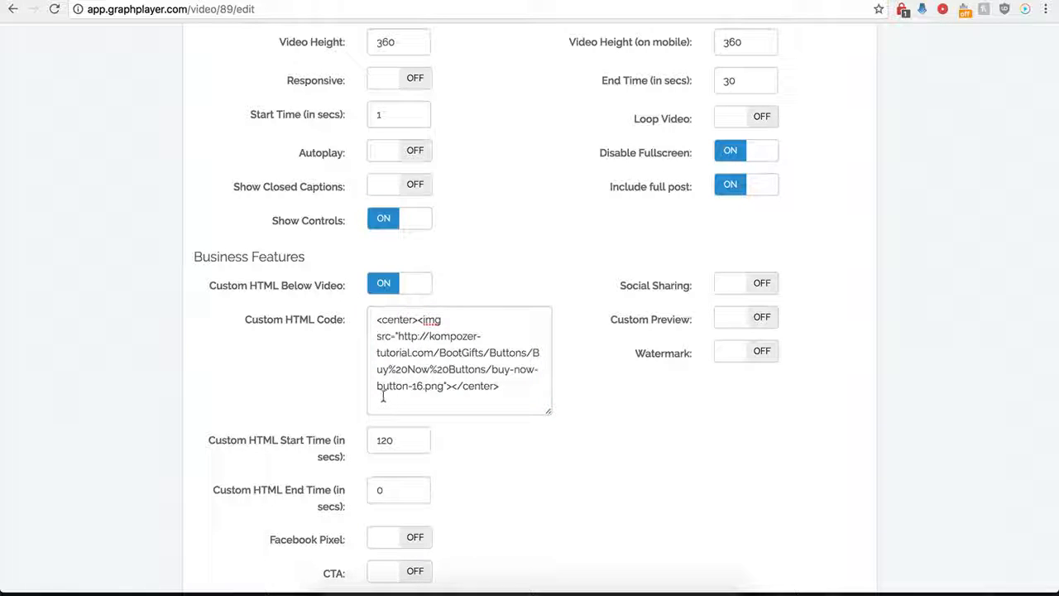
- Set the custom HTML start time to 0 seconds and save the player
{"action": "left_click_drag", "start_coordinate": [401, 443], "coordinate": [369, 444]}
{"action": "type", "text": "0"}
{"action": "left_click", "coordinate": [494, 493]}
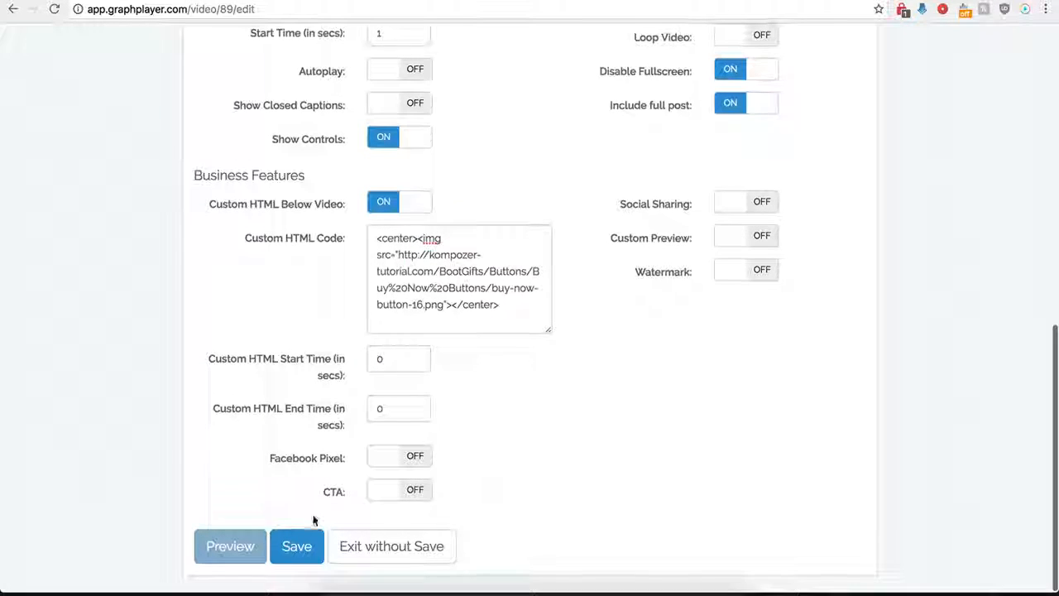
{"action": "left_click", "coordinate": [297, 545]}
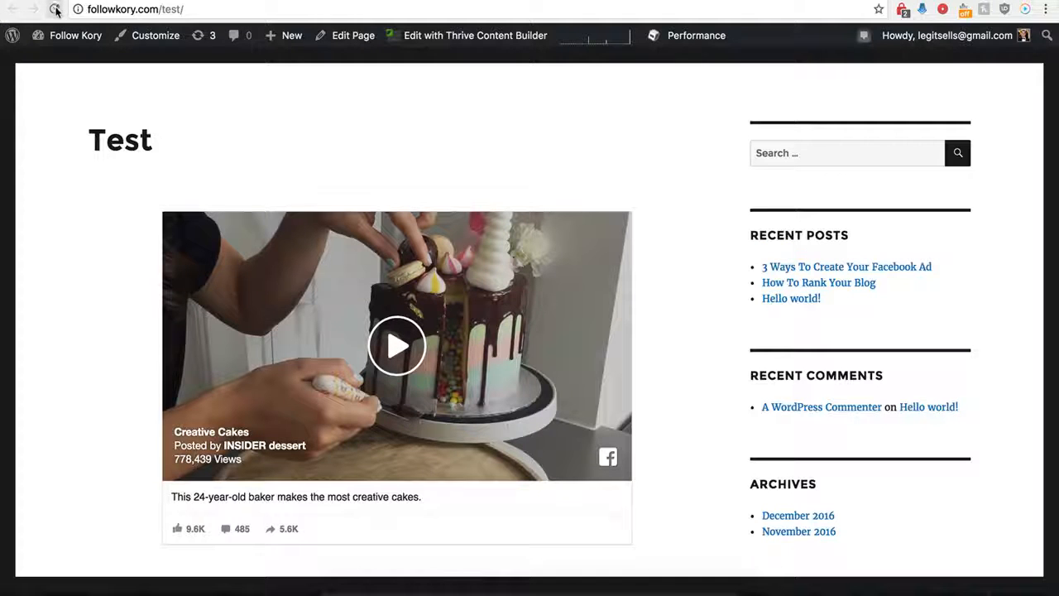
- Reload the WordPress Test page and examine the custom HTML area below the embedded video
{"action": "left_click", "coordinate": [55, 9]}
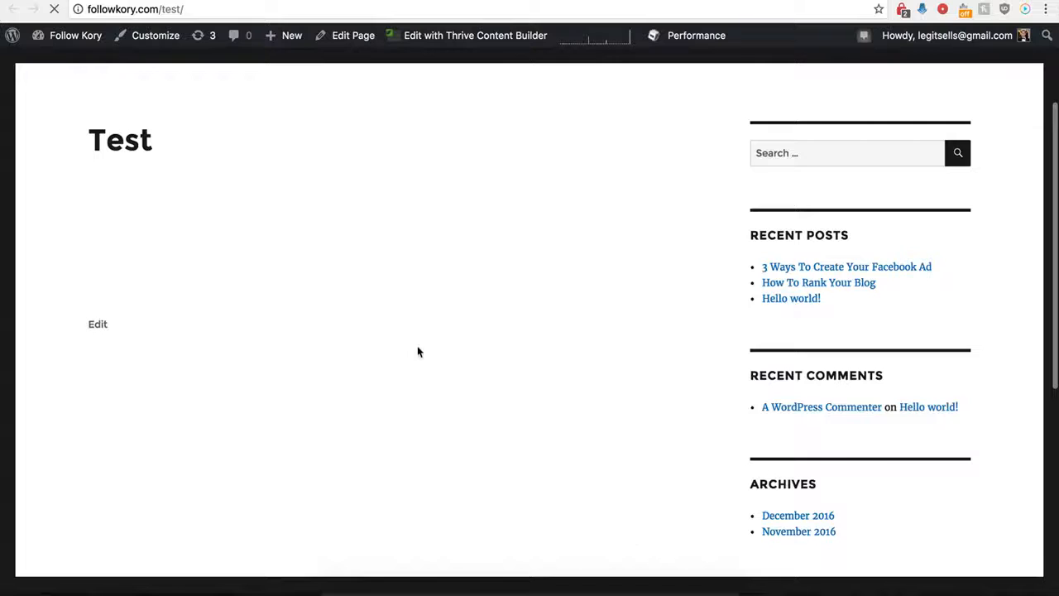
{"action": "scroll", "coordinate": [370, 346], "scroll_direction": "down", "scroll_amount": 5}
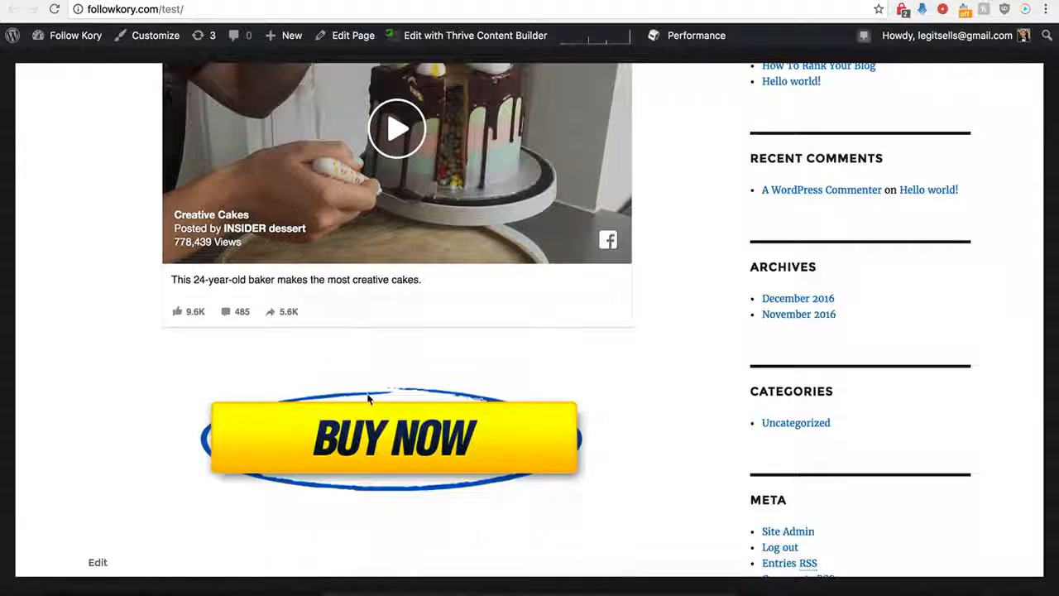
{"action": "scroll", "coordinate": [381, 383], "scroll_direction": "up", "scroll_amount": 2}
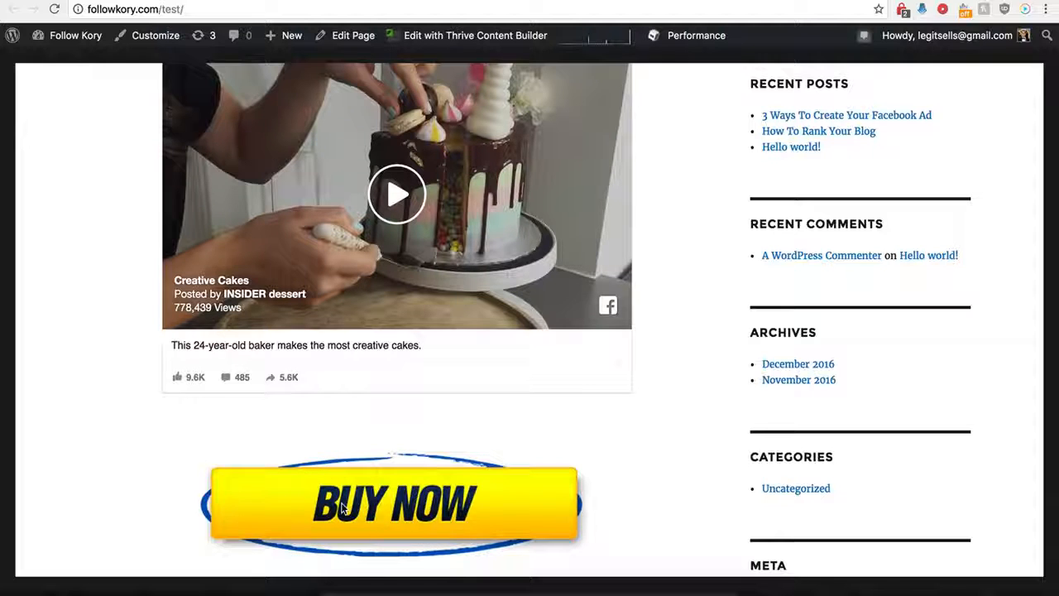
{"action": "scroll", "coordinate": [360, 466], "scroll_direction": "up", "scroll_amount": 2}
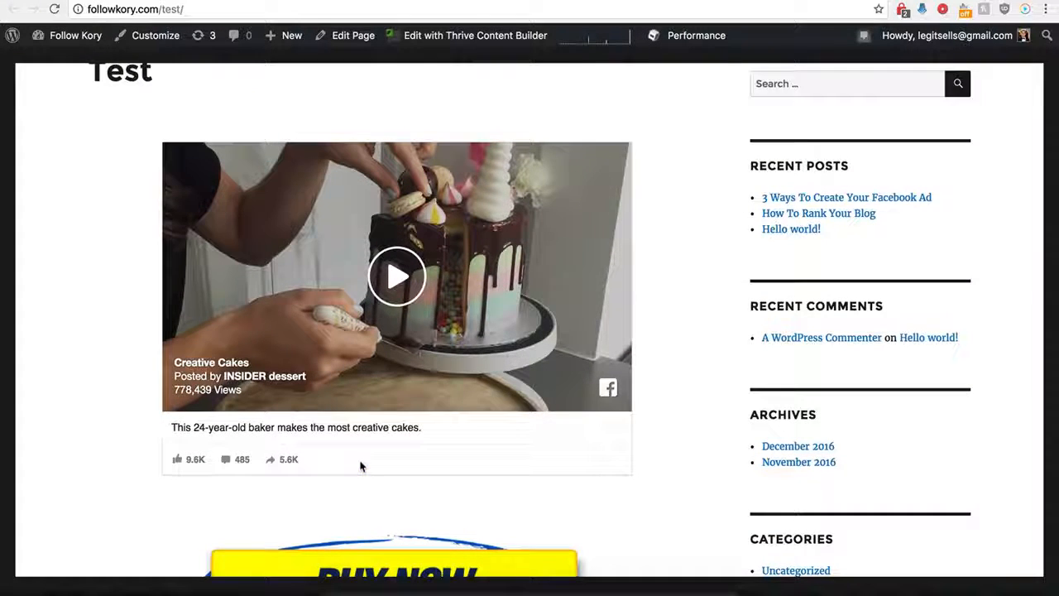
{"action": "scroll", "coordinate": [360, 466], "scroll_direction": "down", "scroll_amount": 1}
{"action": "scroll", "coordinate": [360, 465], "scroll_direction": "up", "scroll_amount": 3}
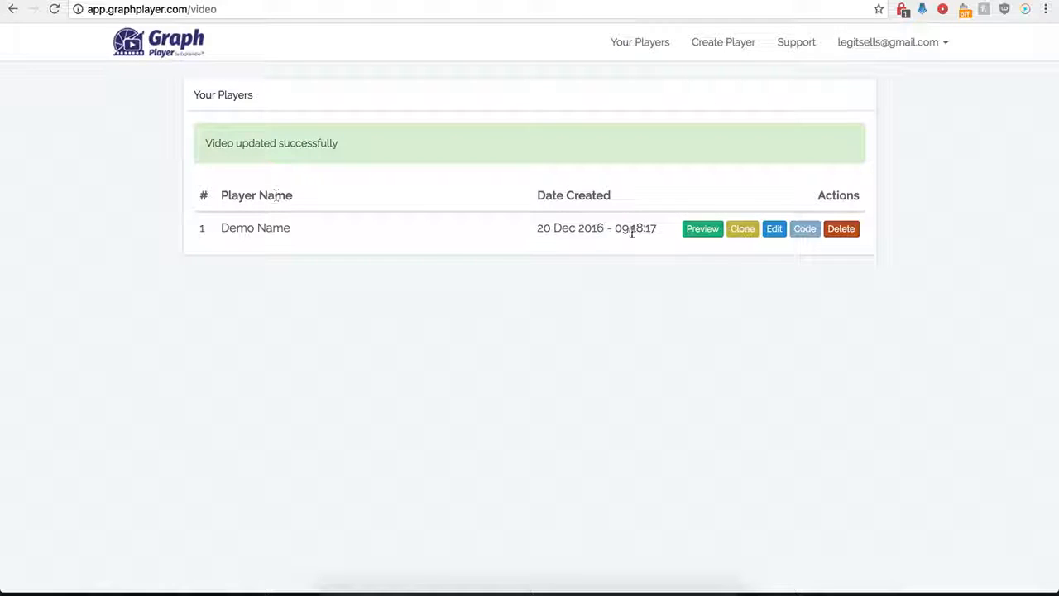
- Reopen the Demo Name player for editing and turn off Custom HTML Below Video
{"action": "left_click", "coordinate": [772, 229]}
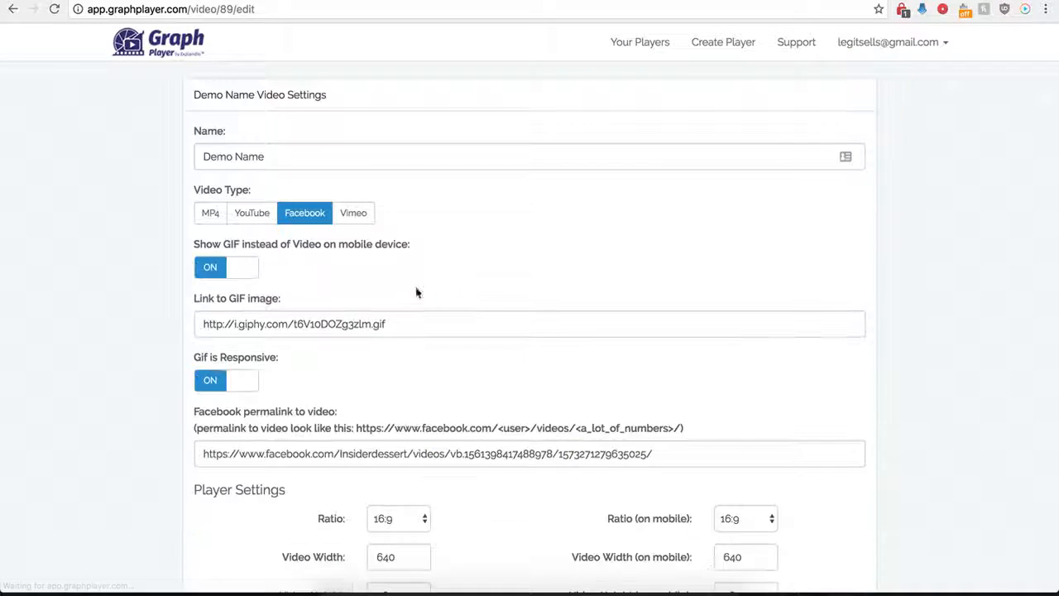
{"action": "scroll", "coordinate": [189, 450], "scroll_direction": "down", "scroll_amount": 5}
{"action": "scroll", "coordinate": [189, 447], "scroll_direction": "down", "scroll_amount": 2}
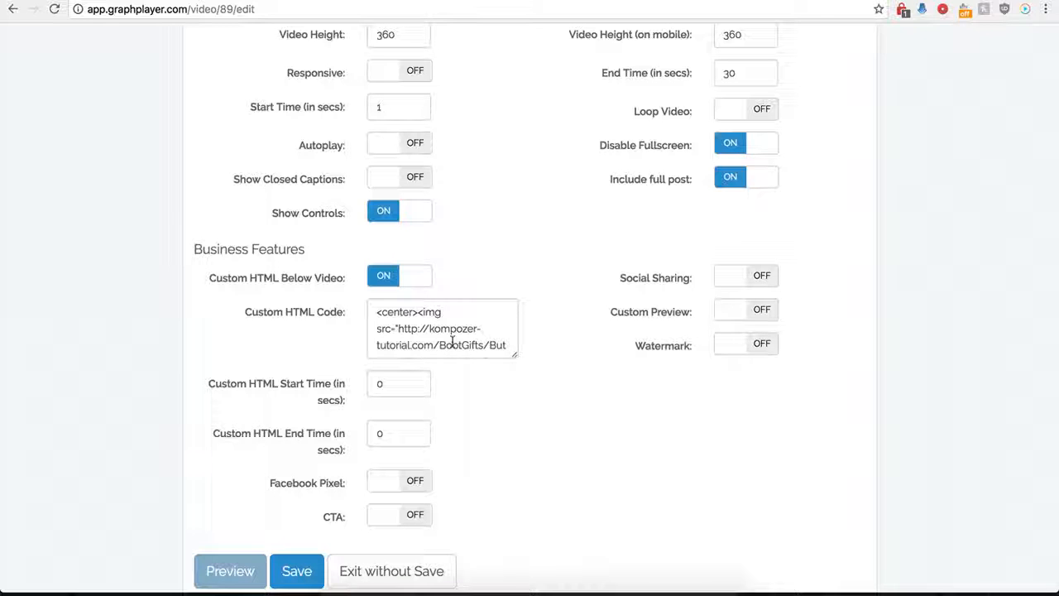
{"action": "left_click", "coordinate": [383, 276]}
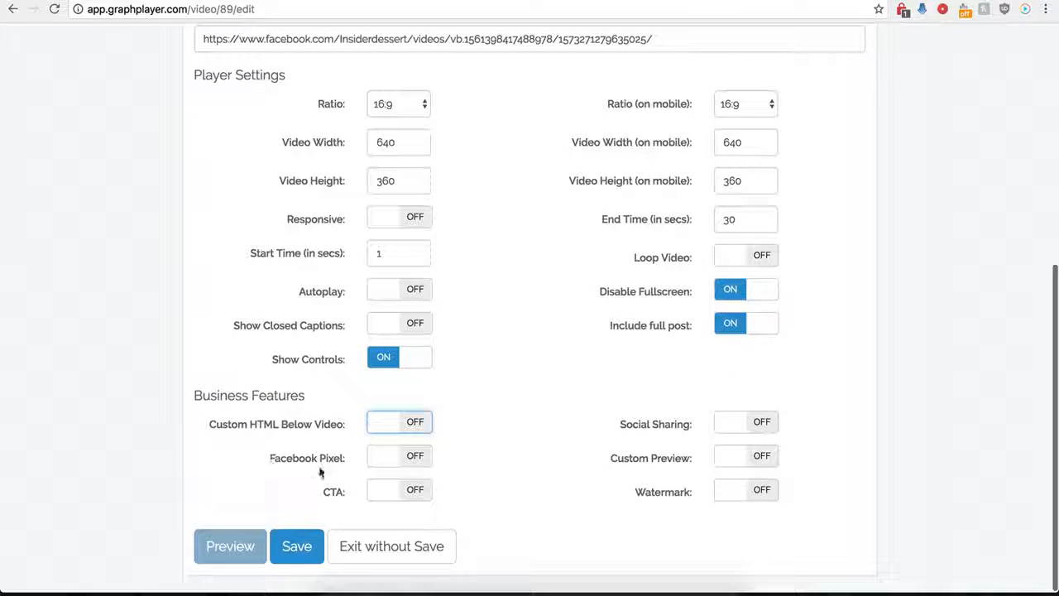
- Turn on Facebook Pixel to view its code and timing fields, and turn the option back off
{"action": "left_click", "coordinate": [418, 461]}
{"action": "scroll", "coordinate": [364, 480], "scroll_direction": "down", "scroll_amount": 2}
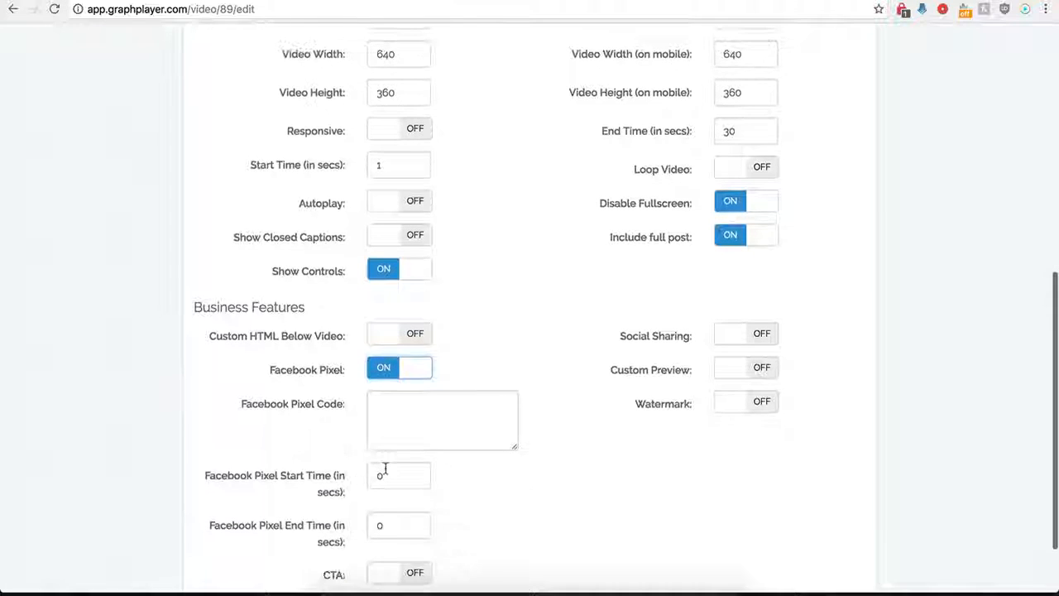
{"action": "scroll", "coordinate": [393, 431], "scroll_direction": "down", "scroll_amount": 1}
{"action": "left_click", "coordinate": [411, 383]}
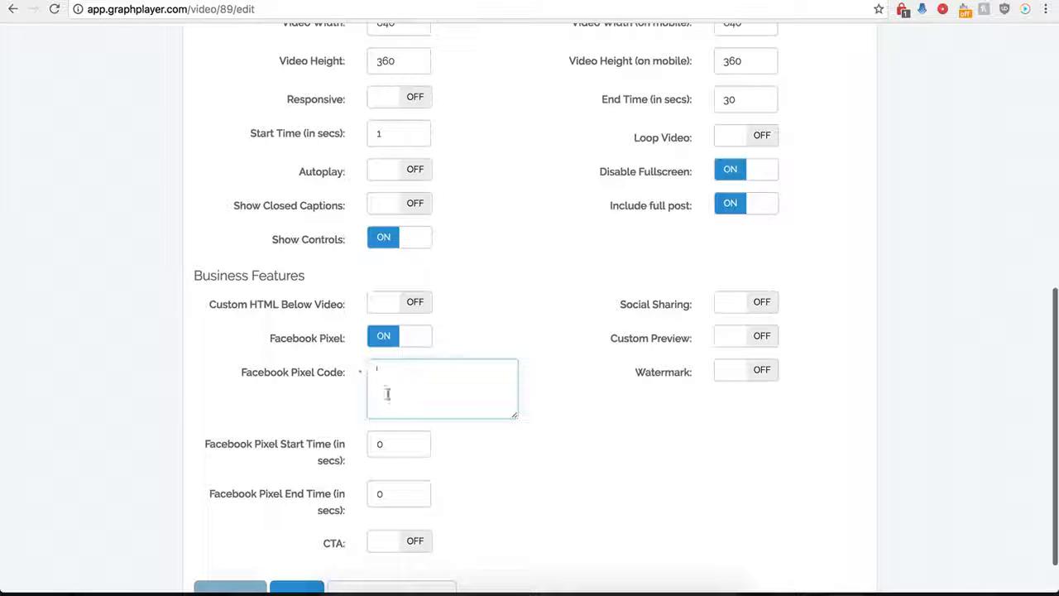
{"action": "left_click", "coordinate": [383, 337]}
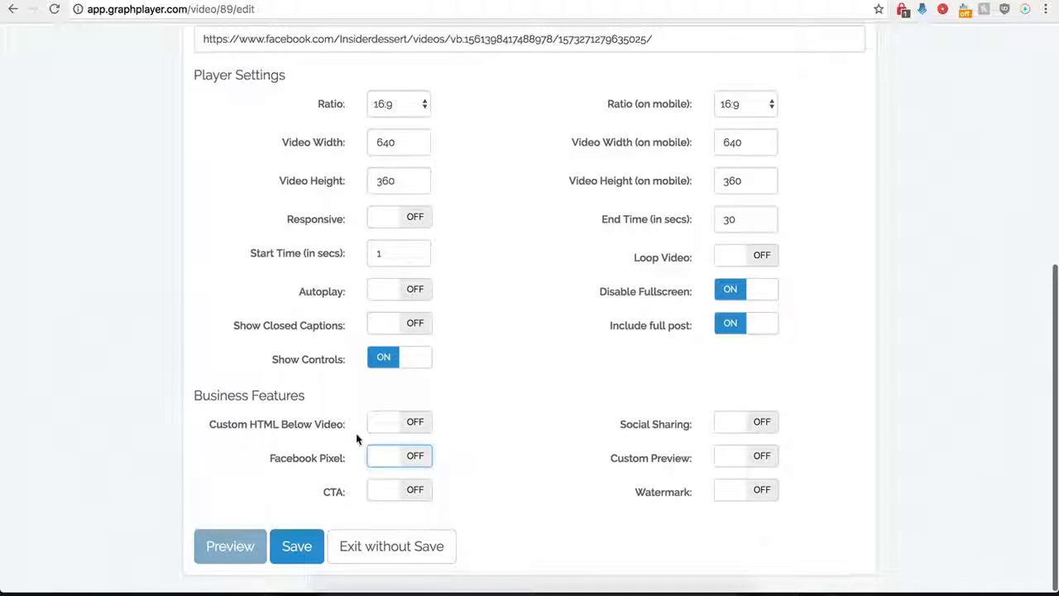
{"action": "left_click", "coordinate": [415, 493]}
{"action": "scroll", "coordinate": [477, 520], "scroll_direction": "down", "scroll_amount": 5}
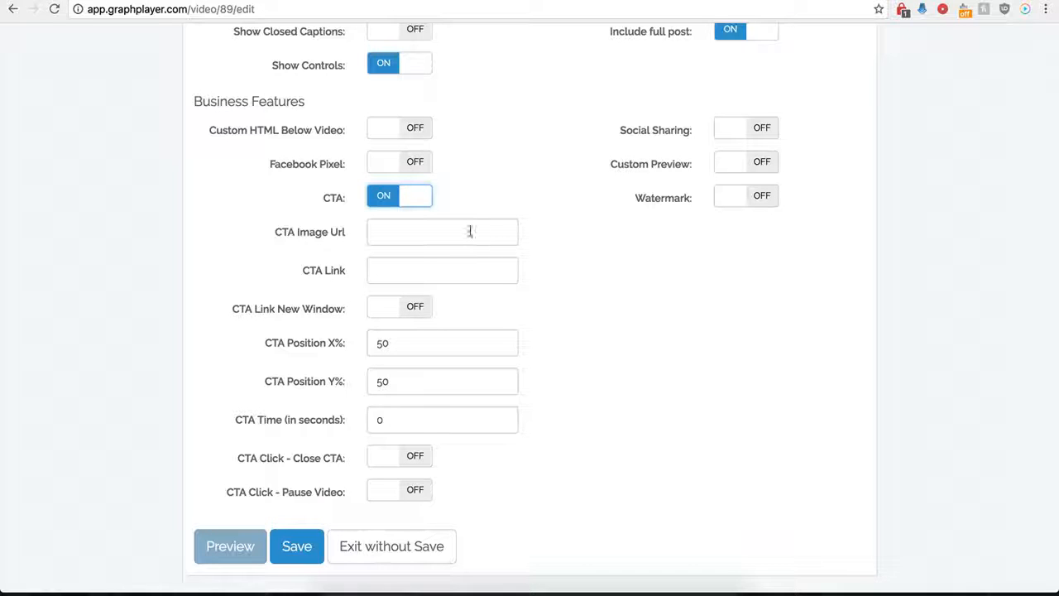
{"action": "left_click", "coordinate": [393, 231]}
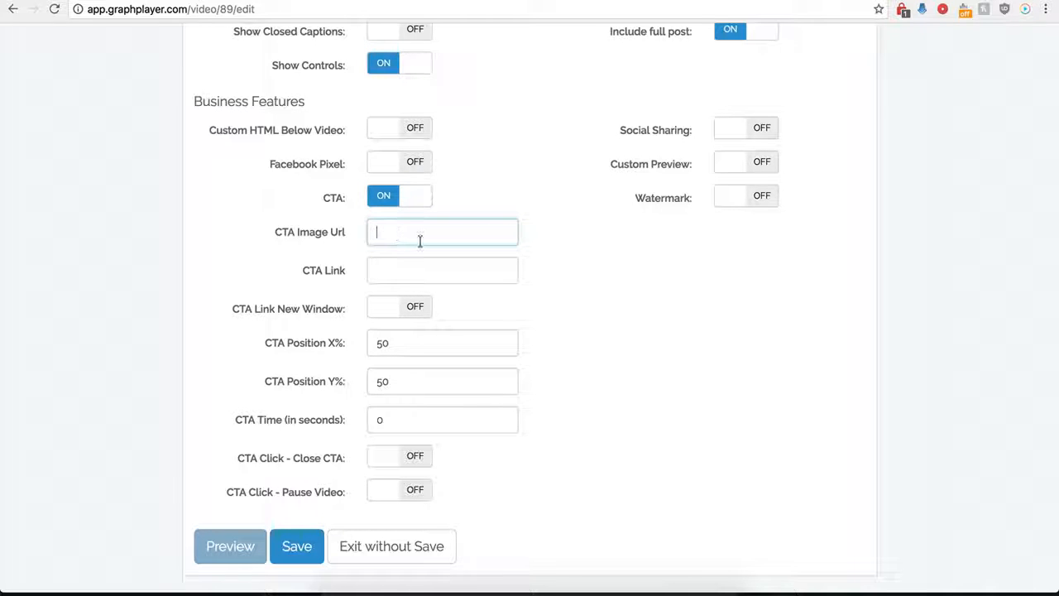
{"action": "type", "text": "http://kompozer-tutorial.com/buy-now-button-s8.png"}
{"action": "left_click", "coordinate": [386, 273]}
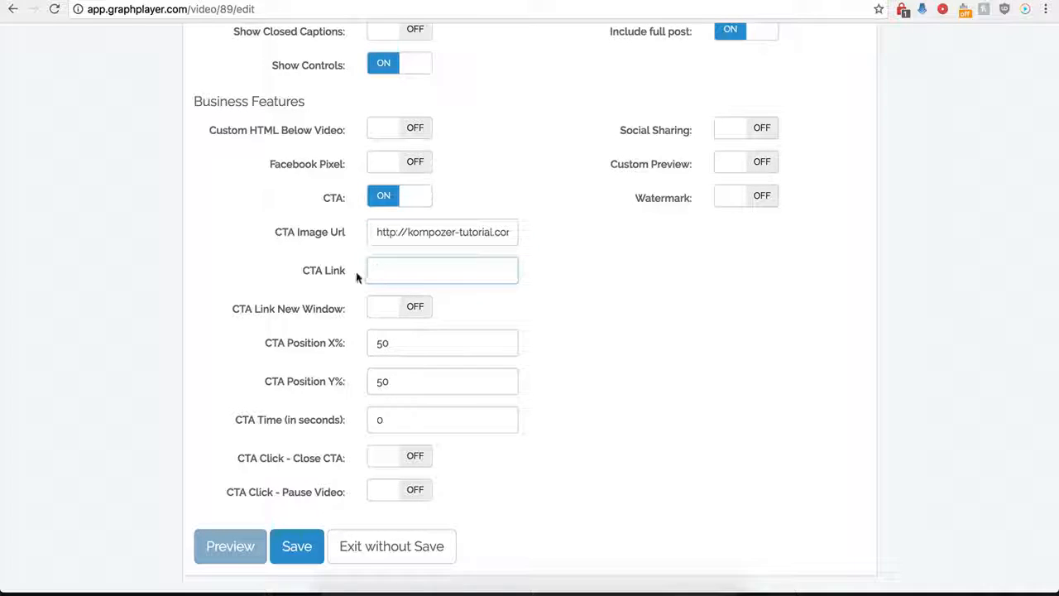
{"action": "left_click", "coordinate": [393, 273]}
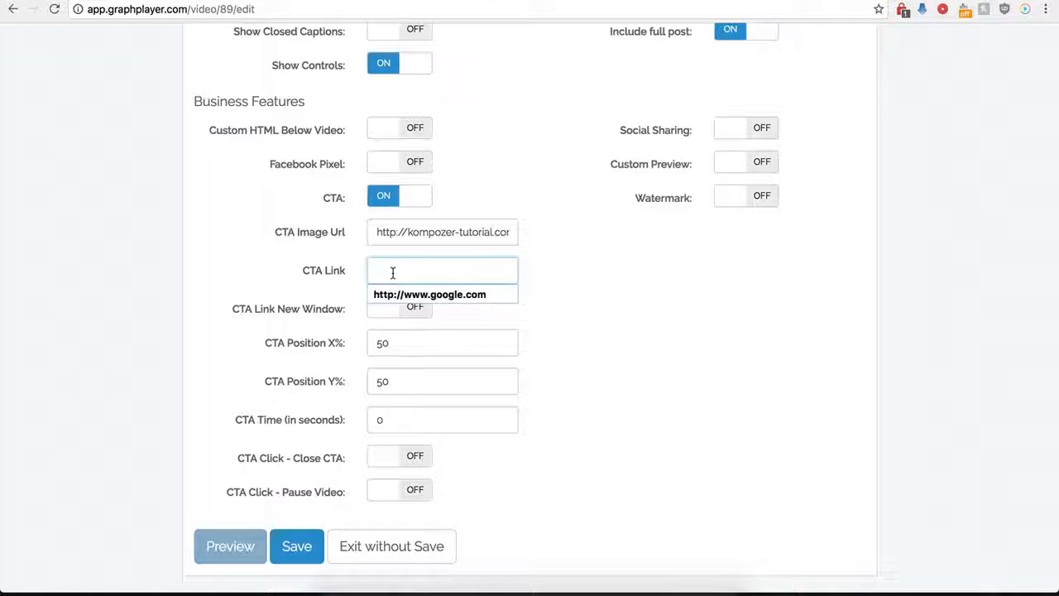
{"action": "left_click", "coordinate": [399, 295]}
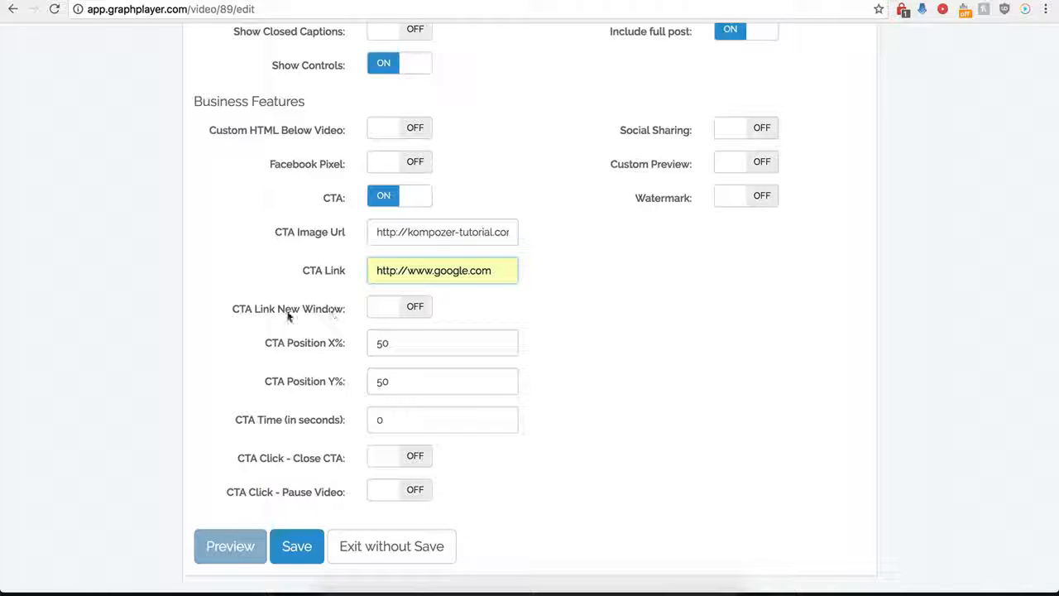
{"action": "left_click", "coordinate": [408, 309]}
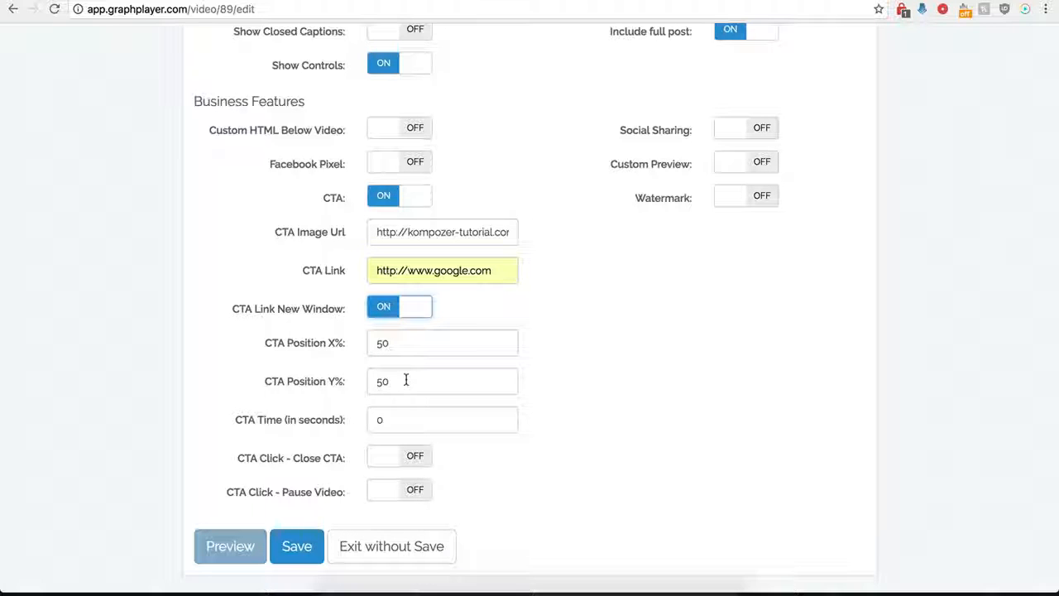
- Try a different CTA time and set it back to 0 seconds
{"action": "double_click", "coordinate": [379, 420]}
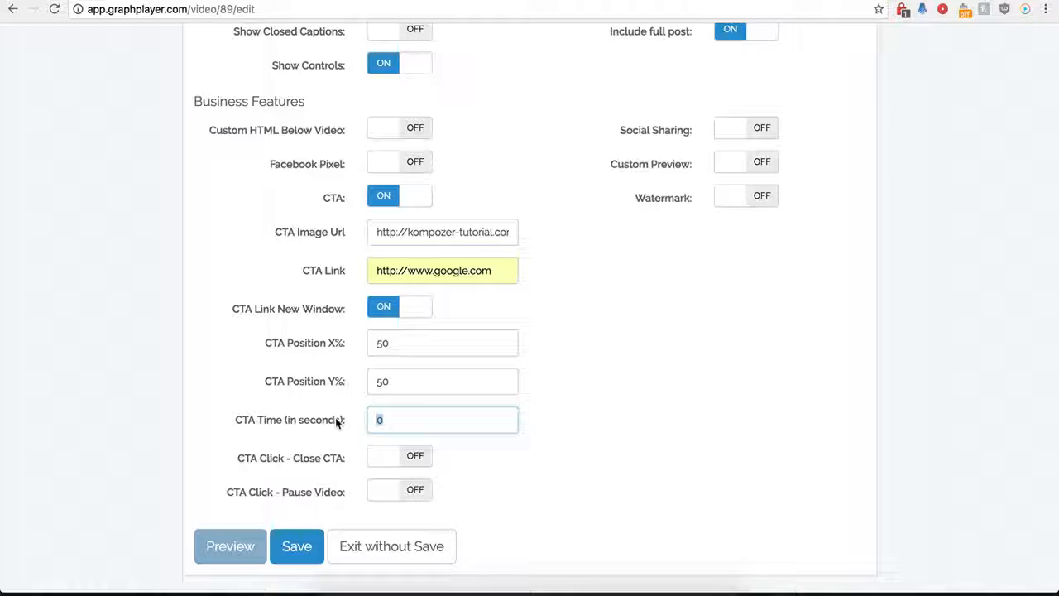
{"action": "type", "text": "120"}
{"action": "key", "text": "BackSpace"}
{"action": "key", "text": "BackSpace"}
{"action": "type", "text": "0"}
{"action": "left_click", "coordinate": [444, 493]}
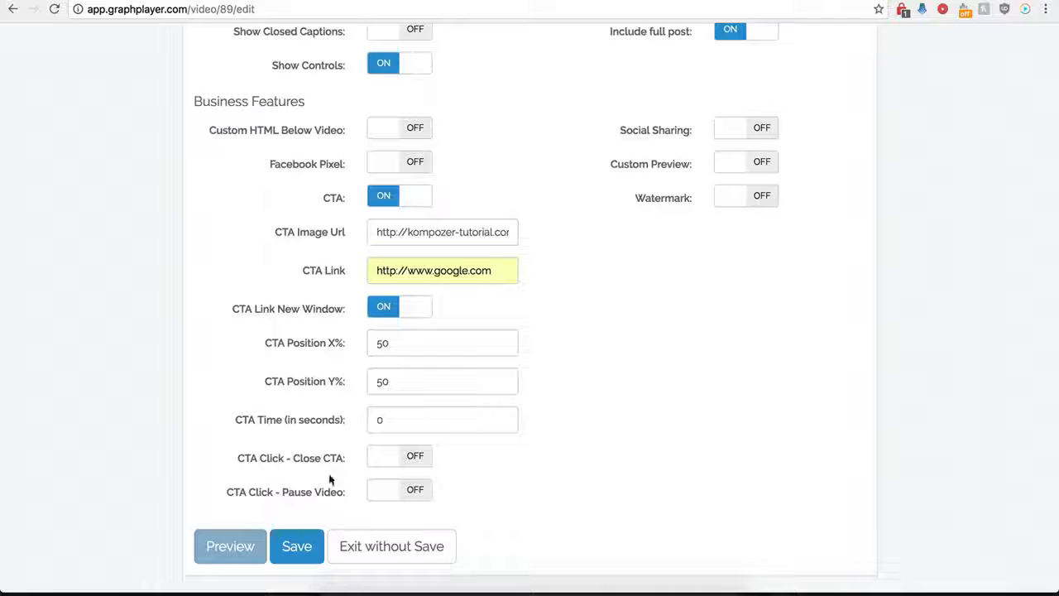
- Make the CTA close when clicked, saving the player and reloading the Test page to check the overlay
{"action": "left_click", "coordinate": [416, 461]}
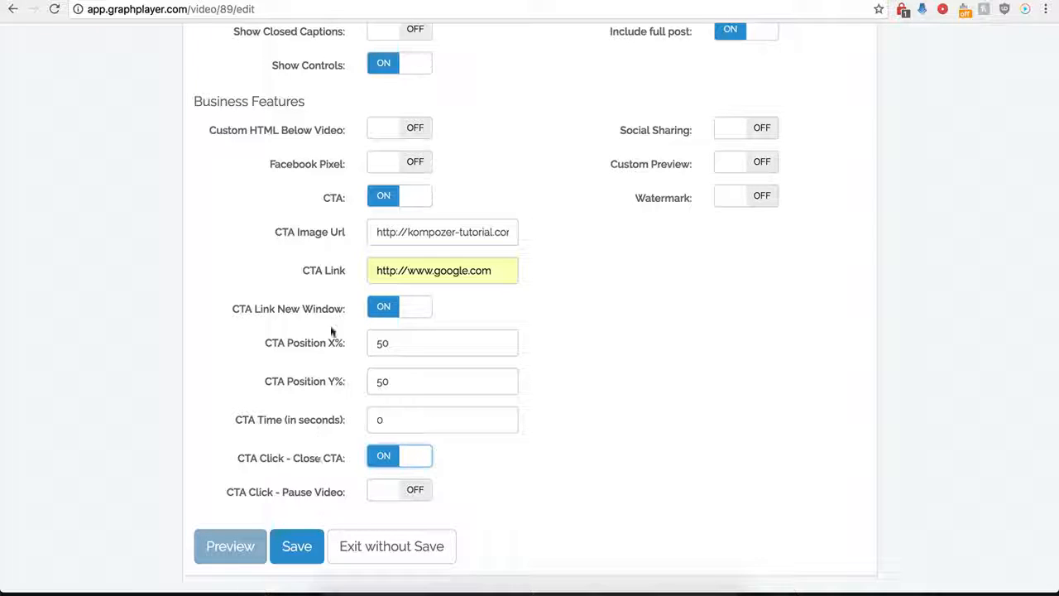
{"action": "left_click", "coordinate": [281, 559]}
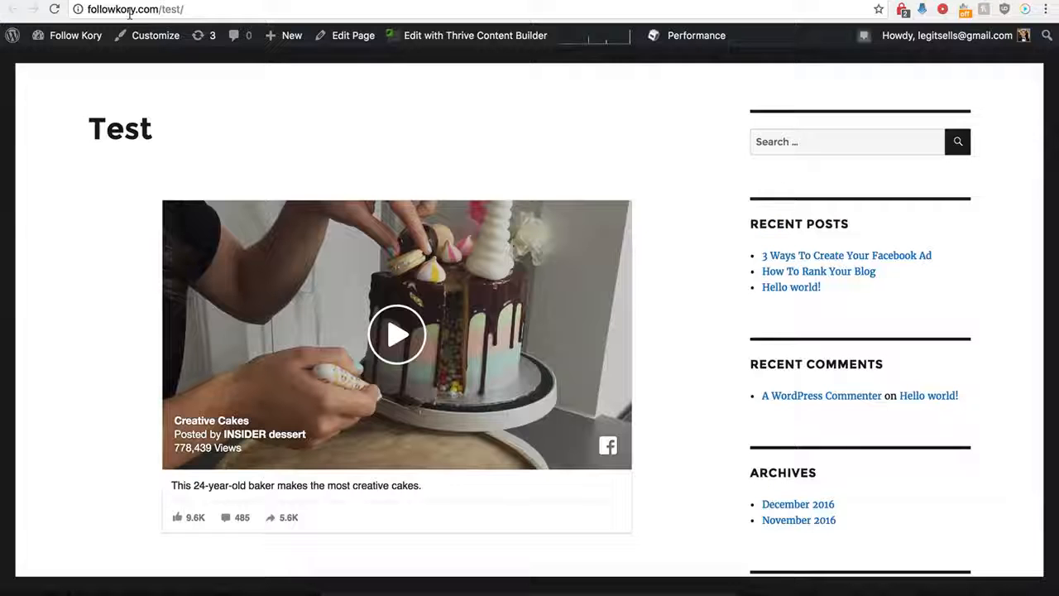
{"action": "left_click", "coordinate": [54, 9]}
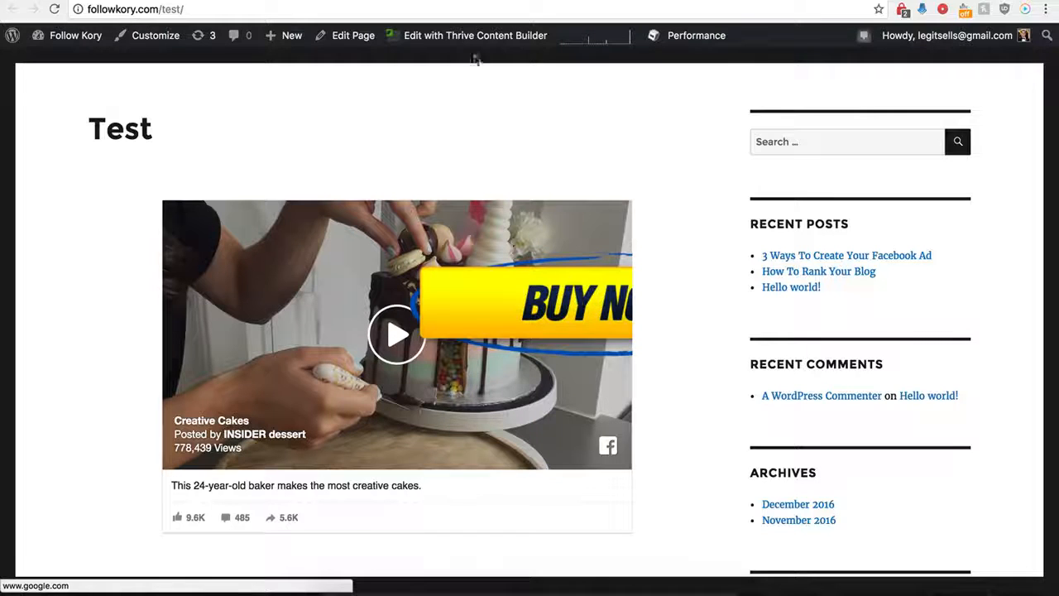
- Reopen the Demo Name player for editing, set CTA Position X% to 0 and save
{"action": "left_click", "coordinate": [261, 1]}
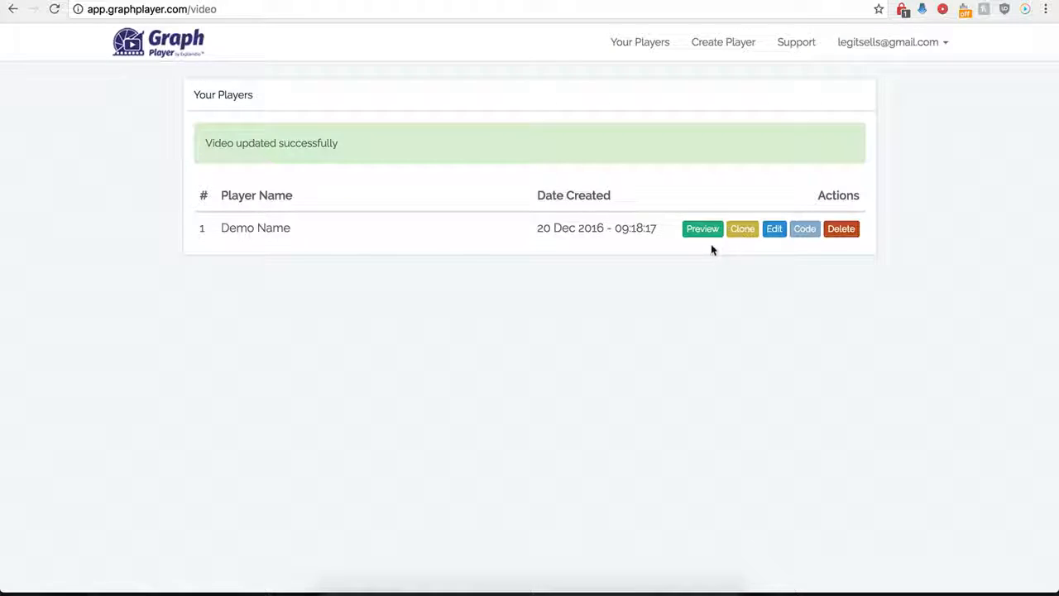
{"action": "left_click", "coordinate": [773, 228]}
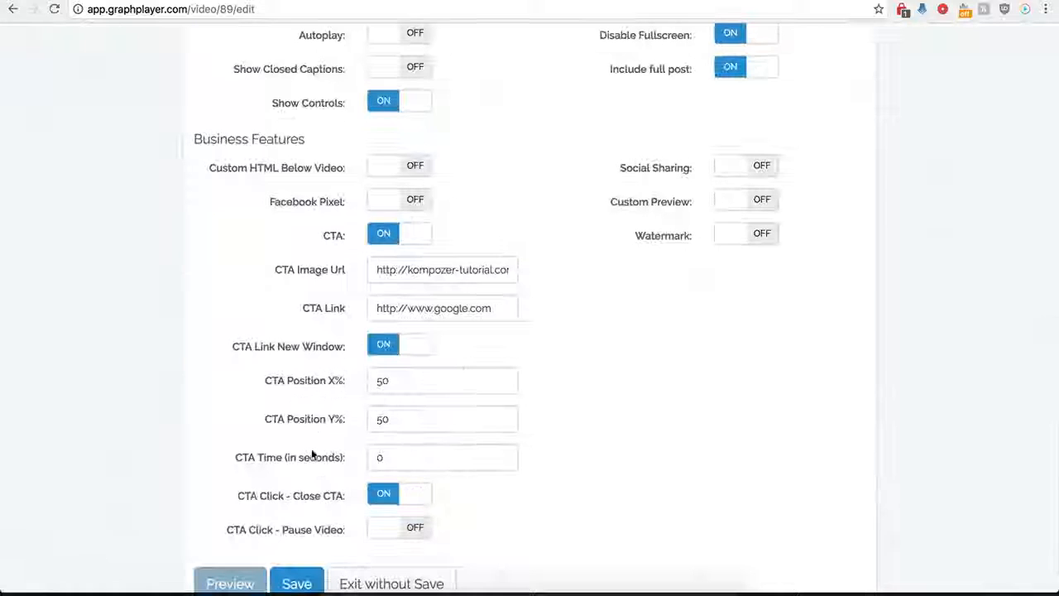
{"action": "scroll", "coordinate": [337, 427], "scroll_direction": "down", "scroll_amount": 1}
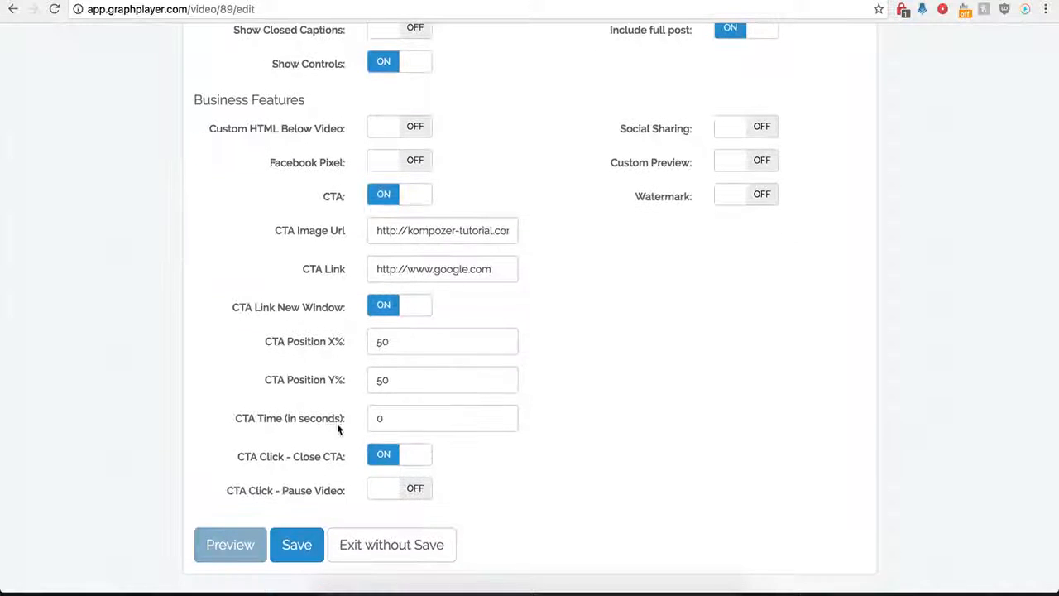
{"action": "left_click", "coordinate": [399, 350]}
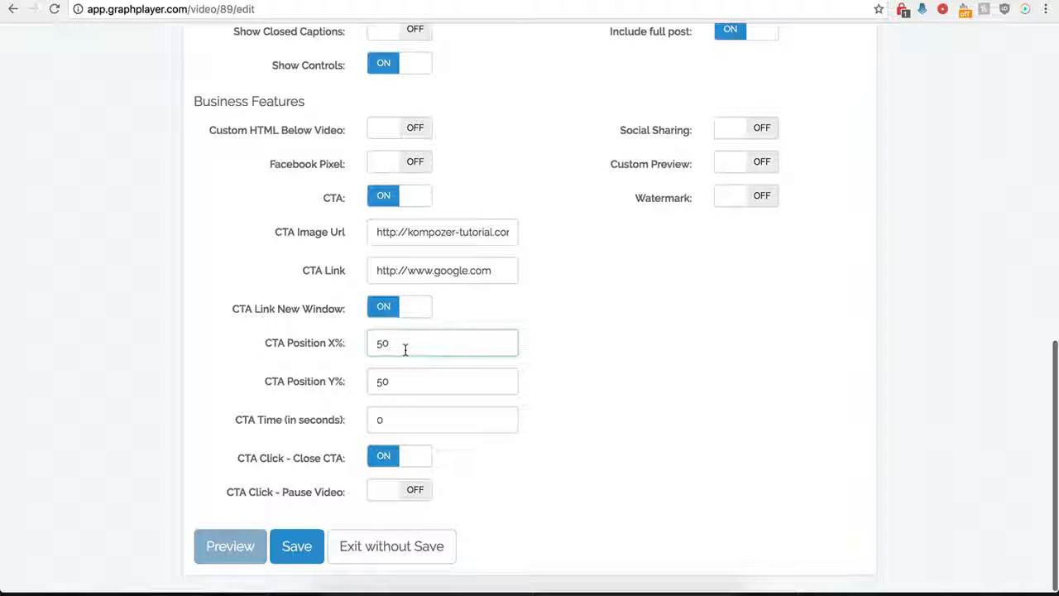
{"action": "key", "text": "BackSpace"}
{"action": "key", "text": "BackSpace"}
{"action": "type", "text": "0"}
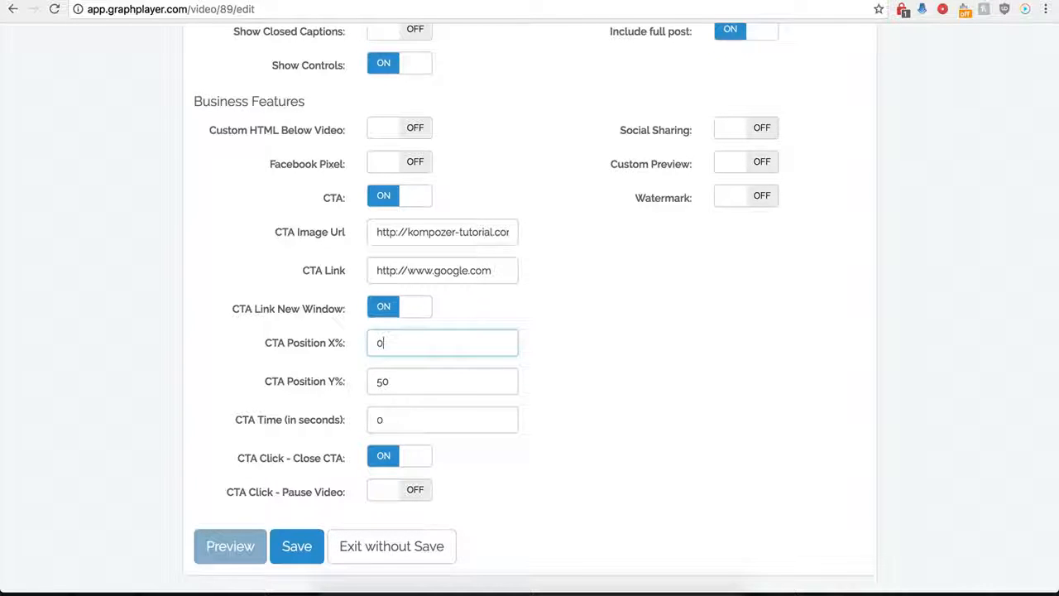
{"action": "left_click", "coordinate": [296, 547]}
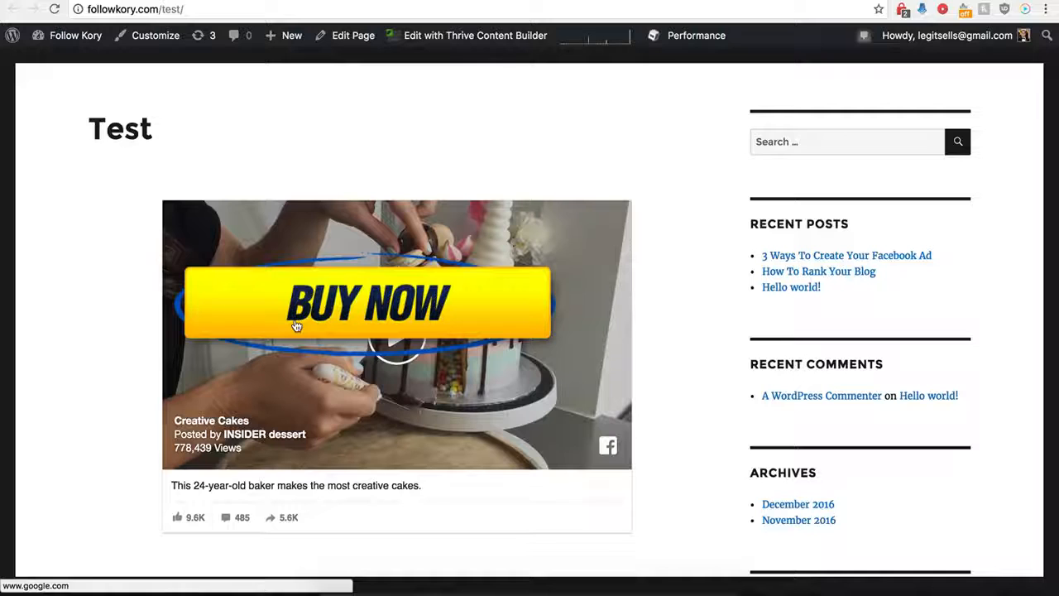
- Follow the Buy Now overlay on the Test page to its link and return to the Test page
{"action": "left_click", "coordinate": [376, 306]}
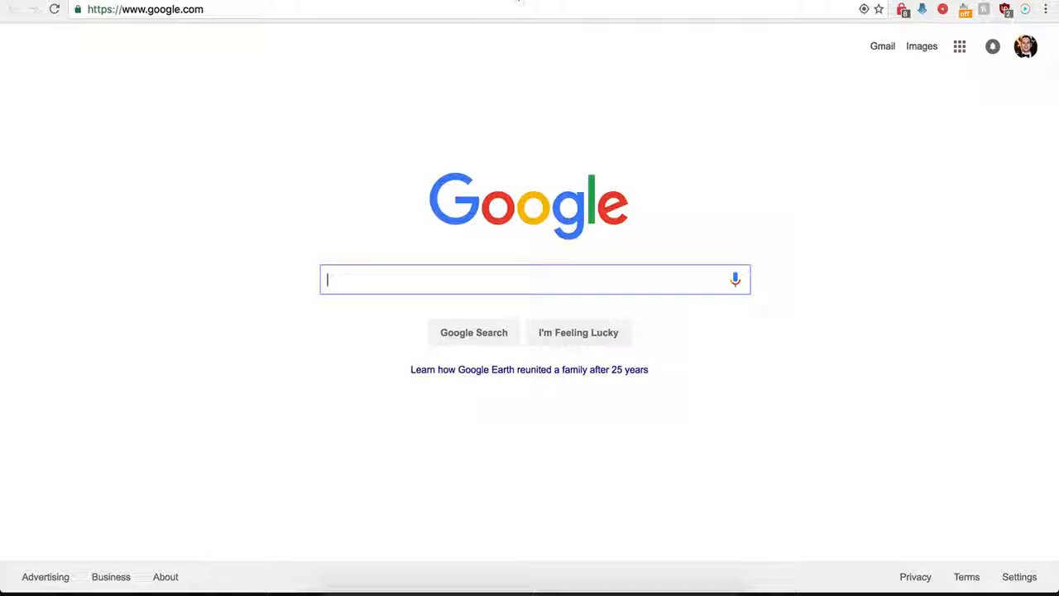
{"action": "left_click", "coordinate": [519, 1]}
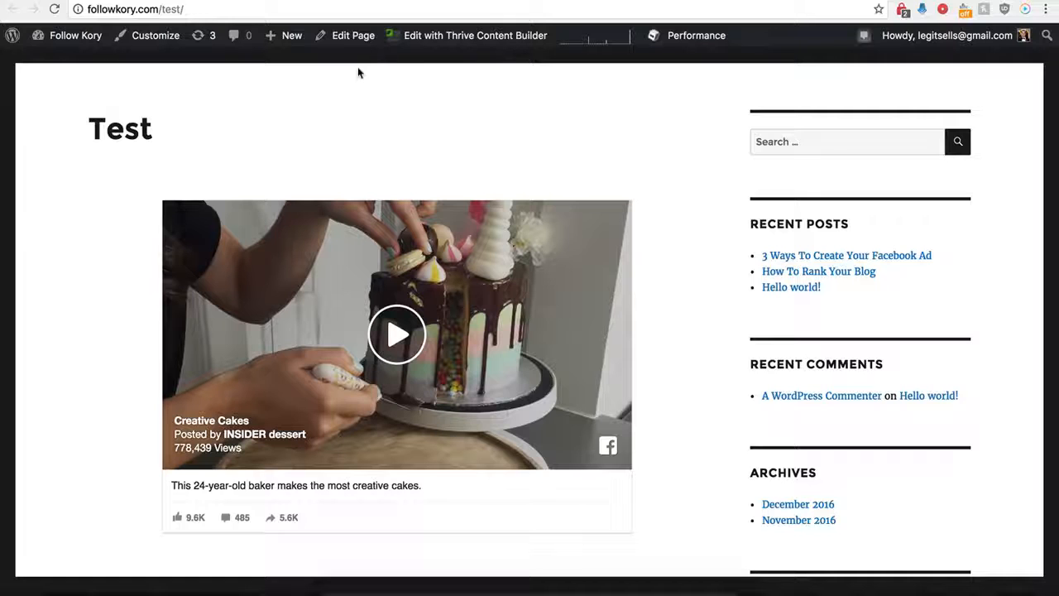
- Reopen the Demo Name player for editing in Graph Player and turn off CTA
{"action": "left_click", "coordinate": [281, 1]}
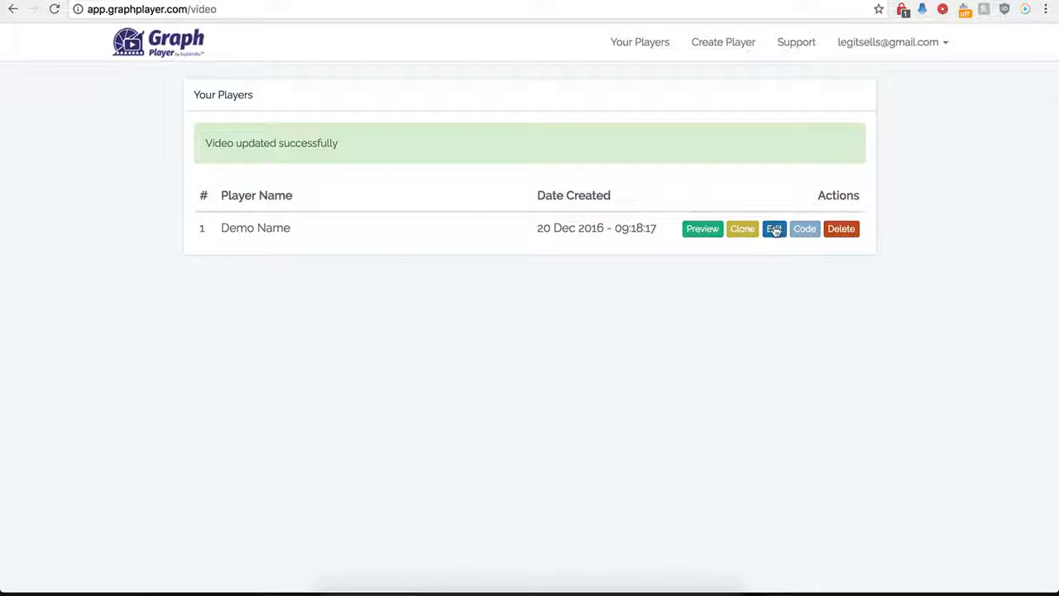
{"action": "left_click", "coordinate": [774, 229]}
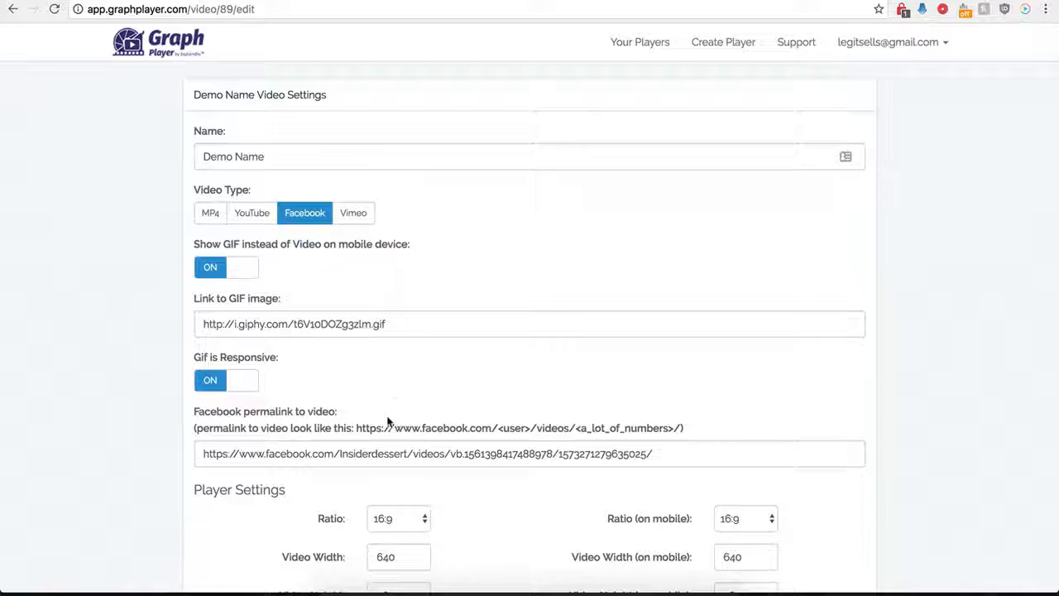
{"action": "scroll", "coordinate": [390, 385], "scroll_direction": "down", "scroll_amount": 10}
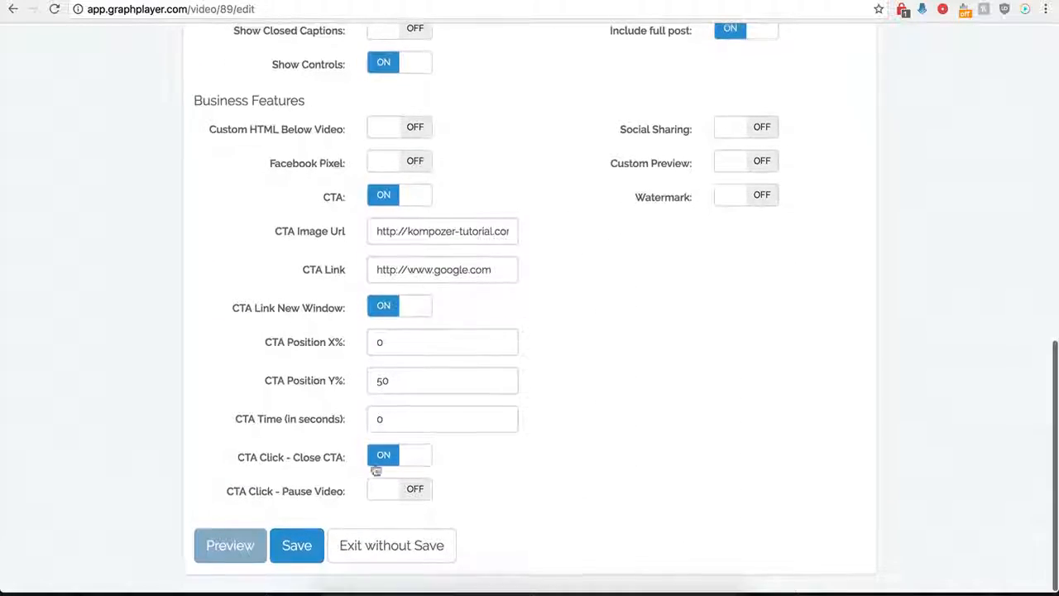
{"action": "left_click", "coordinate": [385, 196]}
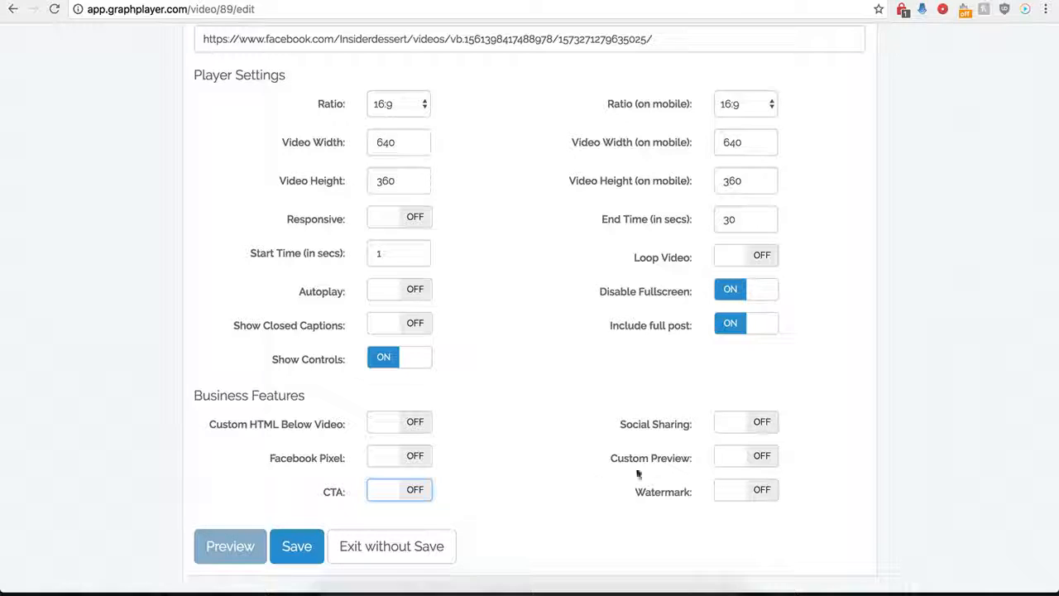
{"action": "left_click", "coordinate": [754, 422]}
{"action": "scroll", "coordinate": [587, 454], "scroll_direction": "down", "scroll_amount": 3}
{"action": "scroll", "coordinate": [588, 458], "scroll_direction": "down", "scroll_amount": 2}
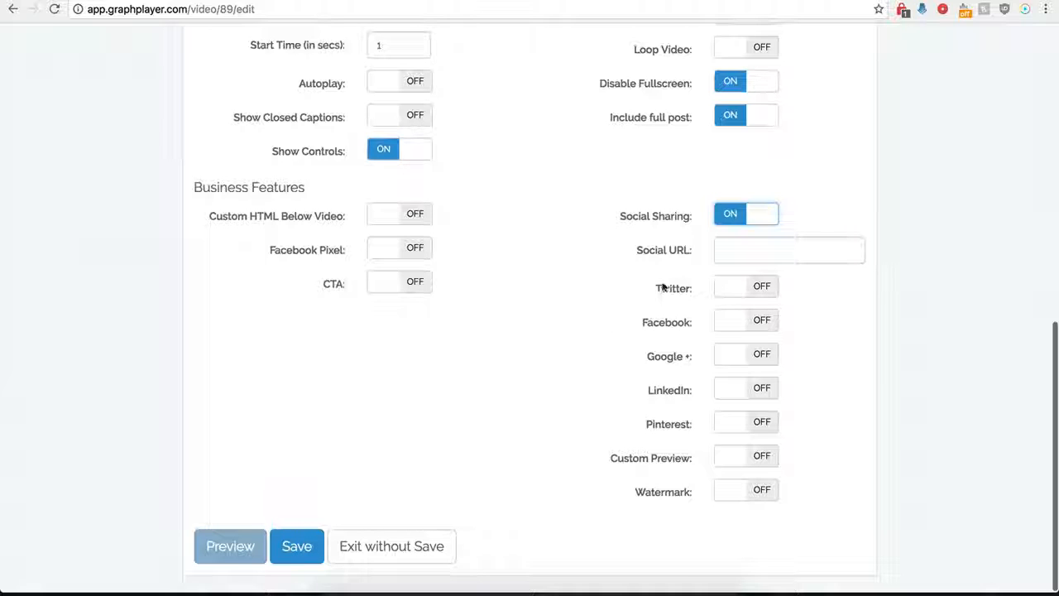
{"action": "left_click", "coordinate": [732, 250]}
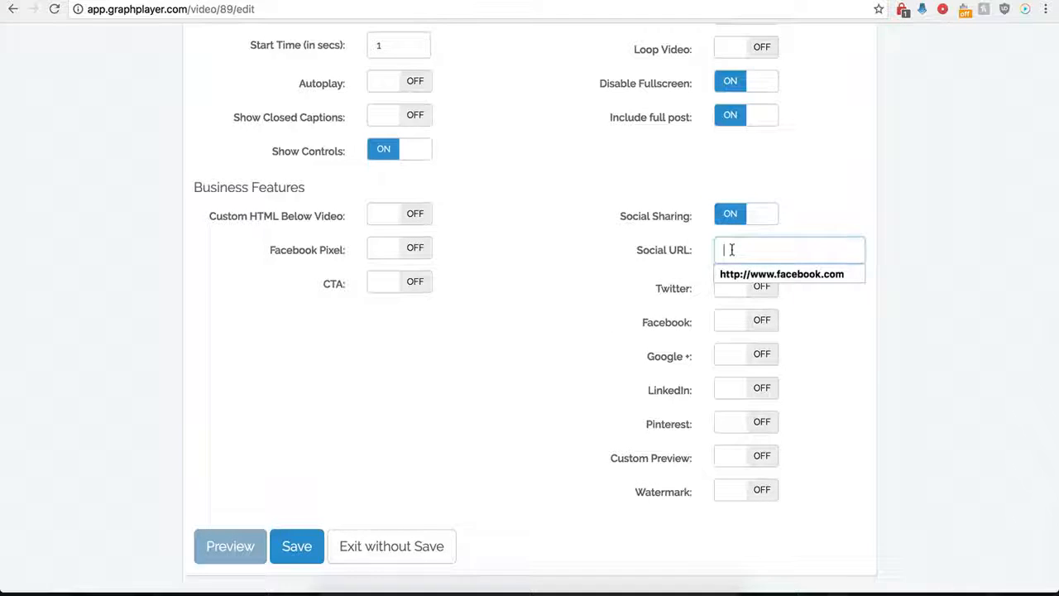
{"action": "left_click", "coordinate": [734, 273]}
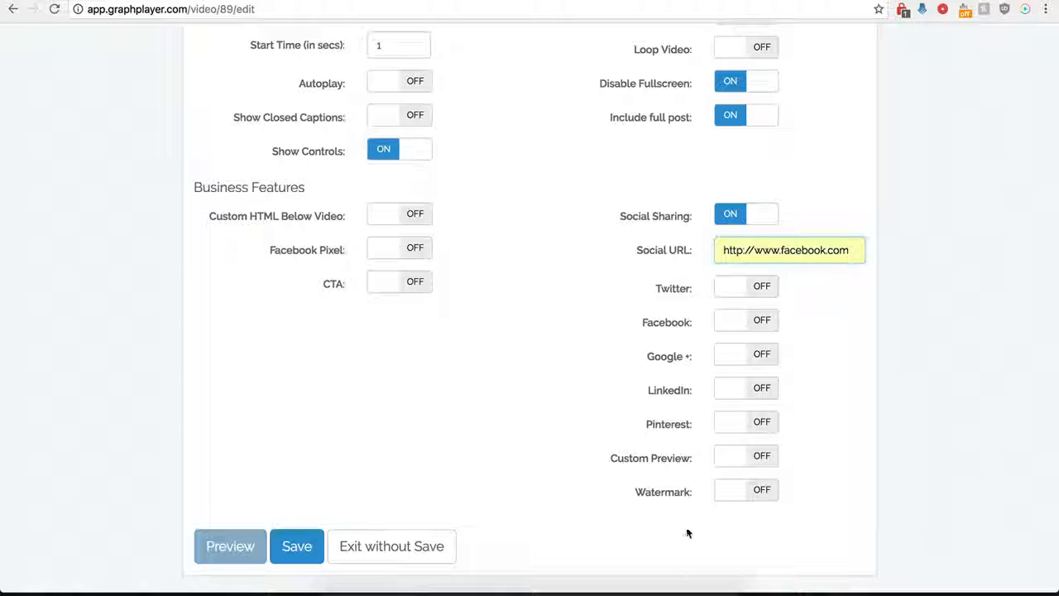
- Turn on Twitter sharing with the handle "testing" and the text "twitter"
{"action": "left_click", "coordinate": [760, 289]}
{"action": "left_click", "coordinate": [739, 322]}
{"action": "left_click", "coordinate": [743, 347]}
{"action": "left_click", "coordinate": [740, 364]}
{"action": "key", "text": "Down"}
{"action": "key", "text": "Return"}
{"action": "scroll", "coordinate": [656, 364], "scroll_direction": "down", "scroll_amount": 1}
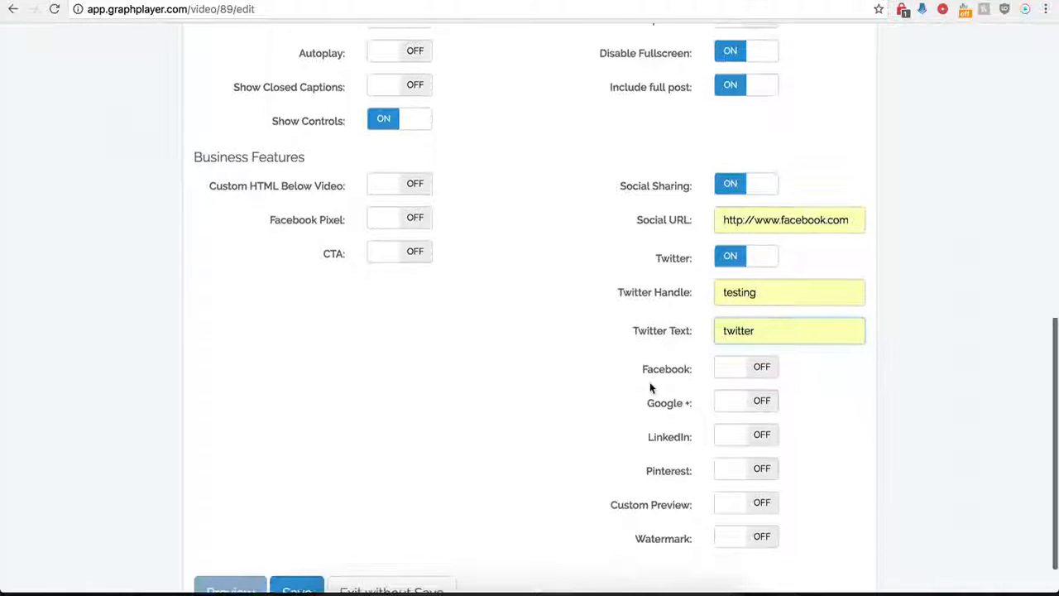
- Turn on Facebook, Google + and LinkedIn sharing and save the player
{"action": "left_click", "coordinate": [762, 376]}
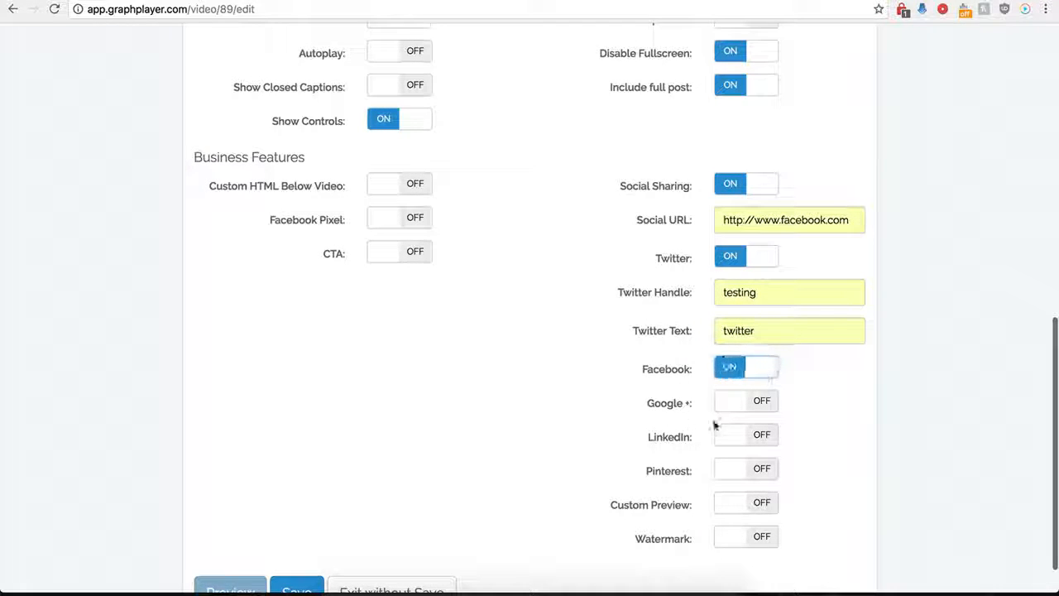
{"action": "left_click", "coordinate": [762, 400]}
{"action": "left_click", "coordinate": [758, 436]}
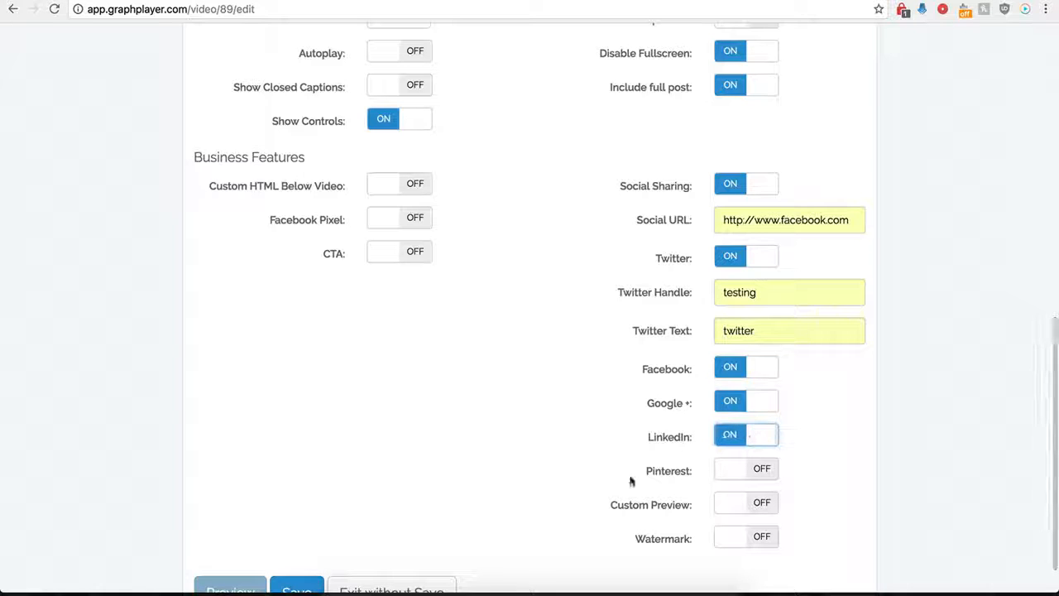
{"action": "scroll", "coordinate": [718, 430], "scroll_direction": "down", "scroll_amount": 2}
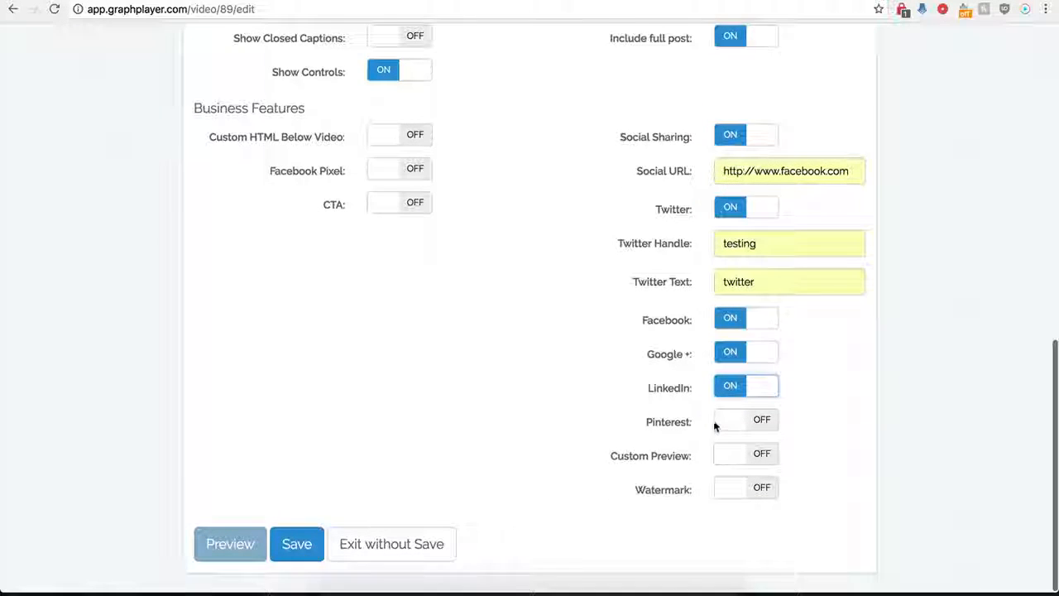
{"action": "left_click", "coordinate": [296, 548]}
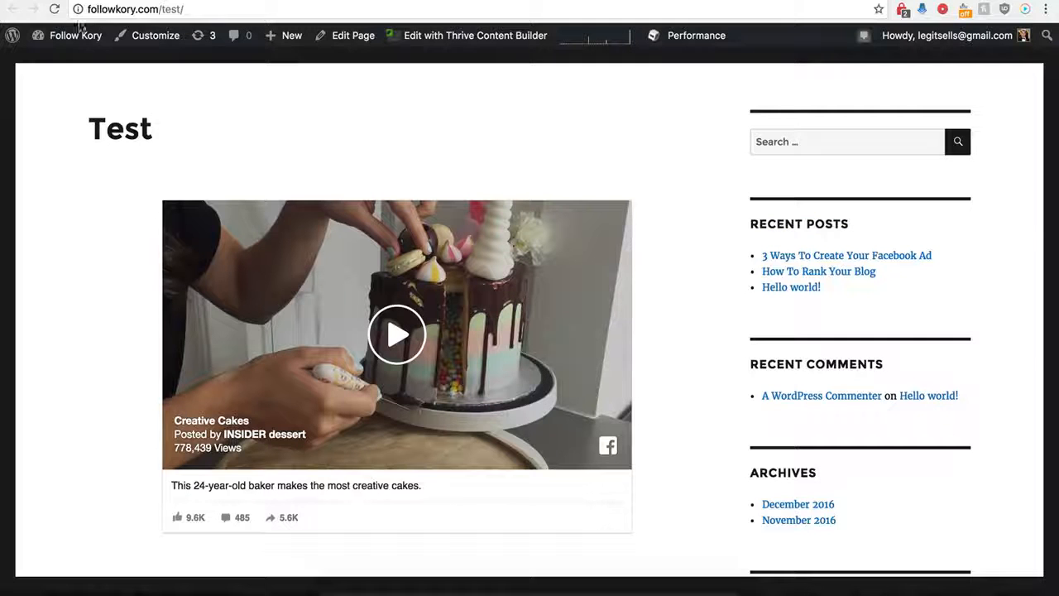
- Reload the Test page and examine the social sharing area around the embedded video
{"action": "left_click", "coordinate": [54, 9]}
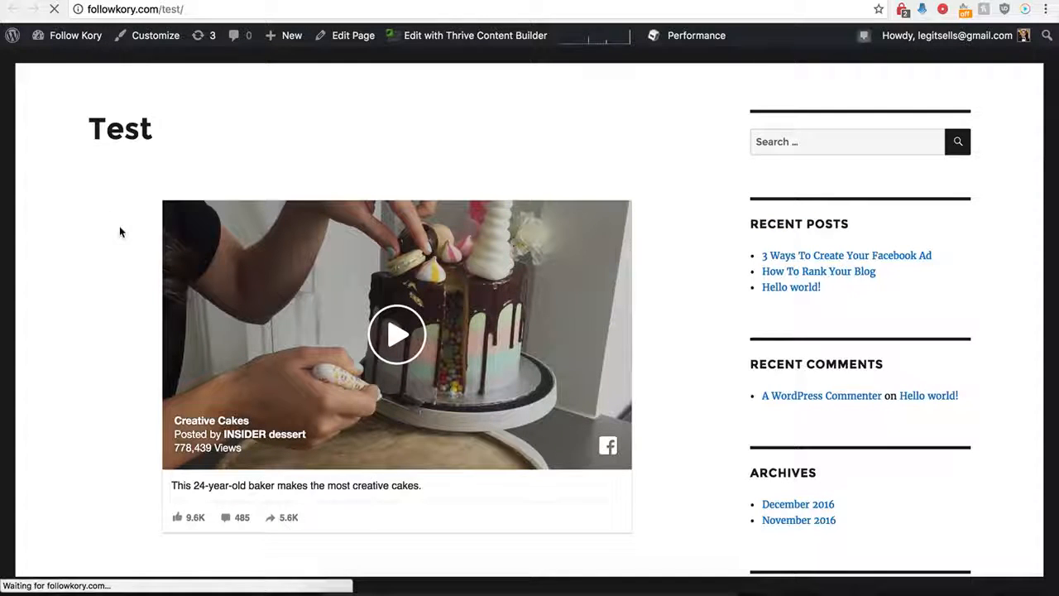
{"action": "scroll", "coordinate": [165, 356], "scroll_direction": "down", "scroll_amount": 2}
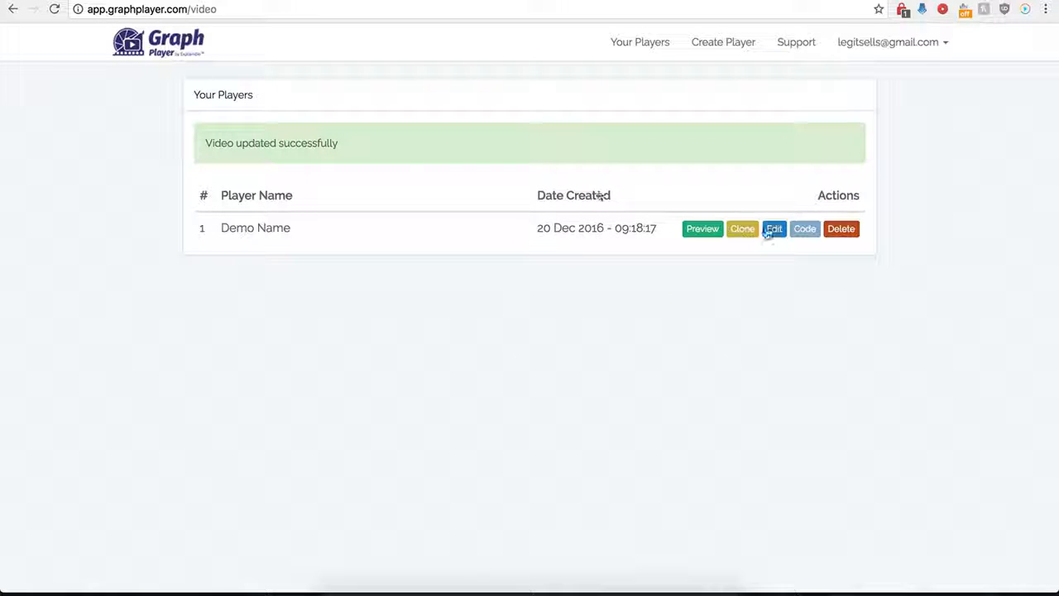
- Open the Demo Name player's settings for editing and turn off Social Sharing
{"action": "left_click", "coordinate": [780, 234]}
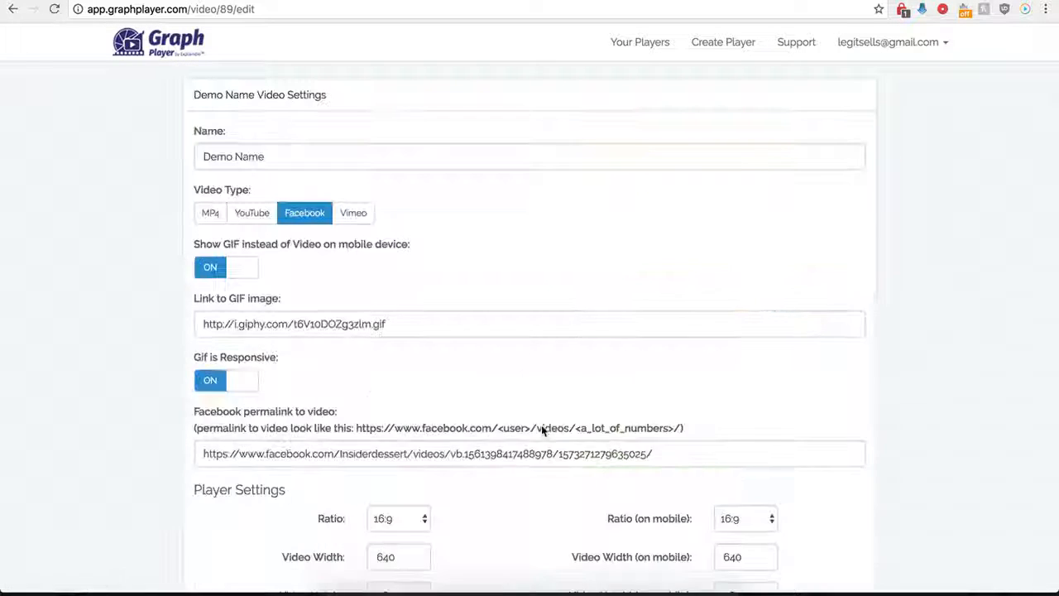
{"action": "scroll", "coordinate": [595, 480], "scroll_direction": "down", "scroll_amount": 10}
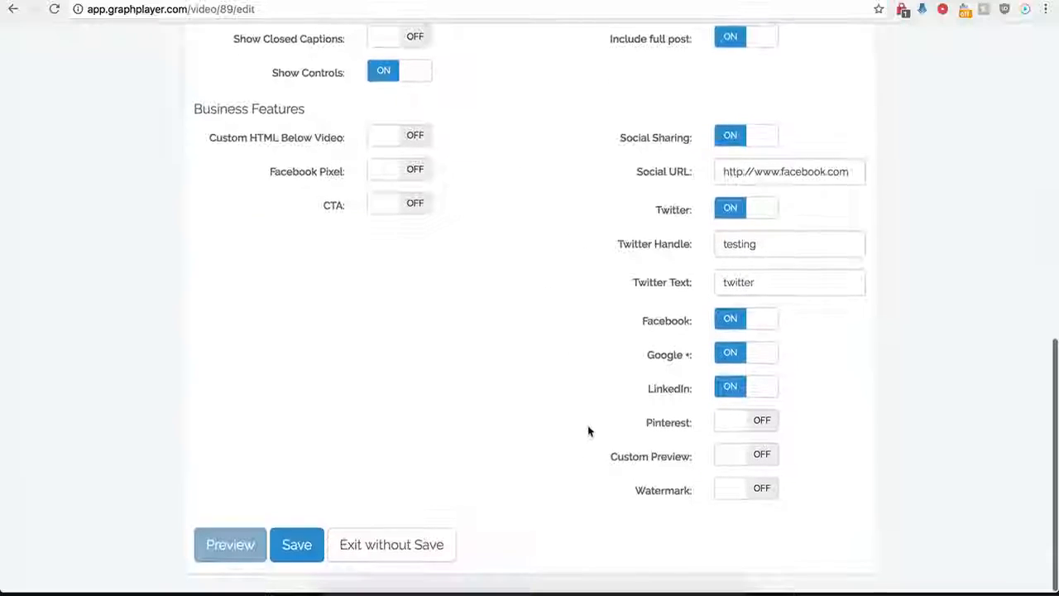
{"action": "left_click", "coordinate": [728, 141]}
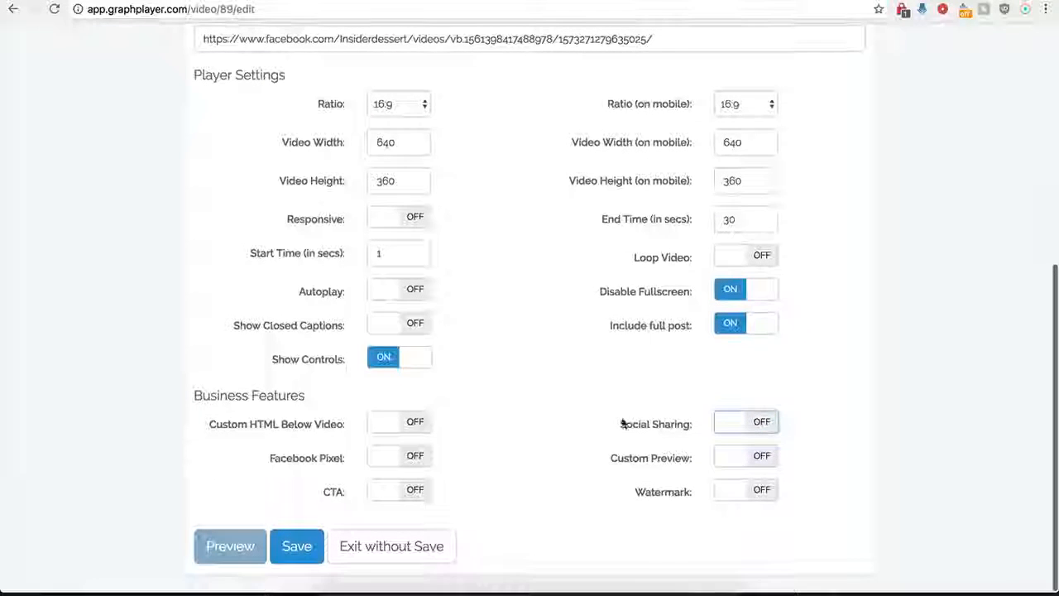
- Turn on Custom Preview, paste the hdwpro.com image address as the Preview Image URL and save the player
{"action": "left_click", "coordinate": [762, 460]}
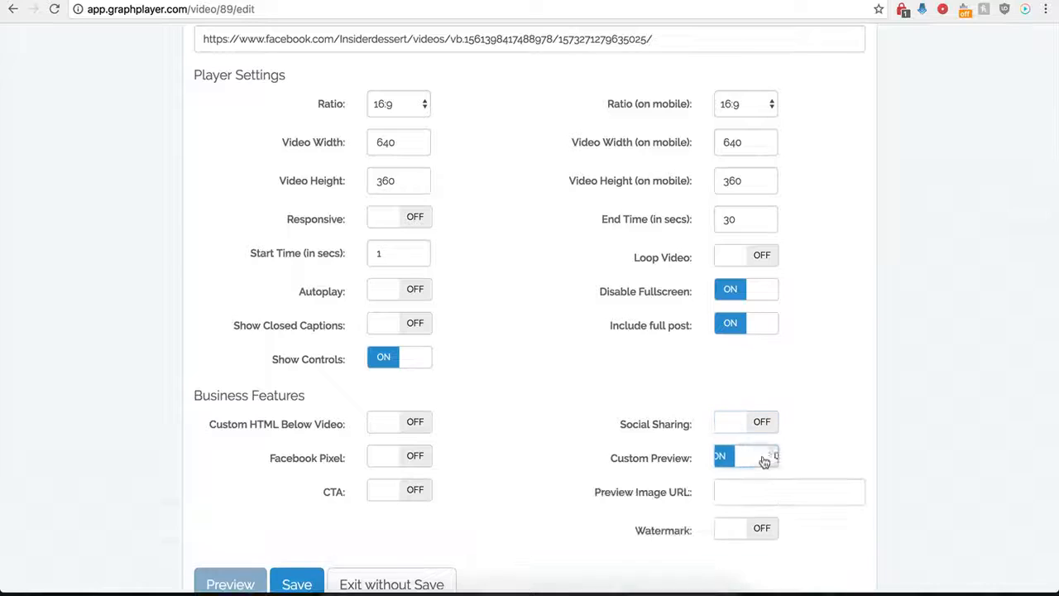
{"action": "left_click", "coordinate": [735, 496]}
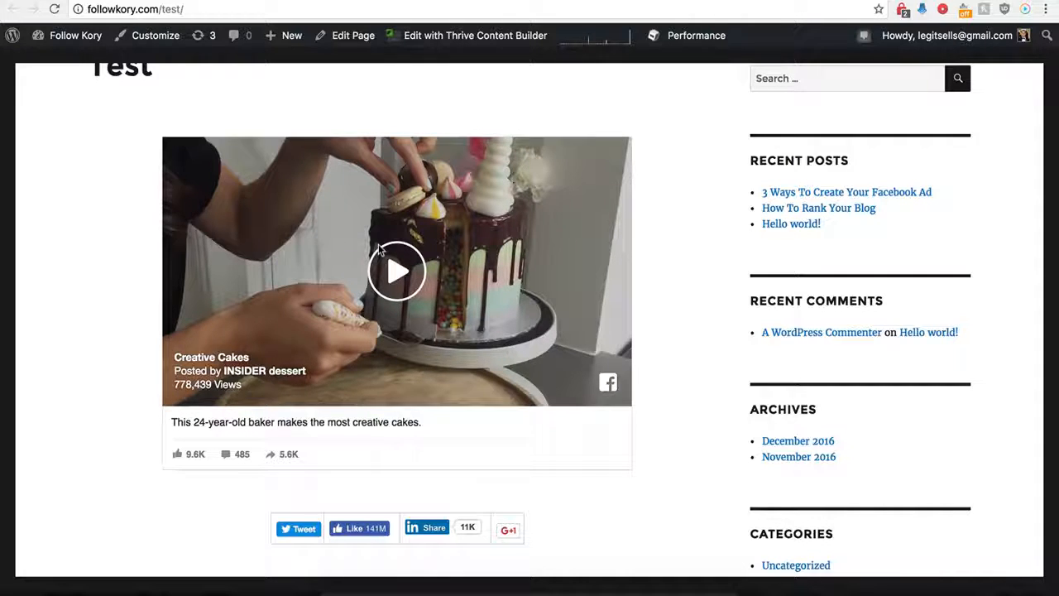
{"action": "scroll", "coordinate": [313, 232], "scroll_direction": "up", "scroll_amount": 1}
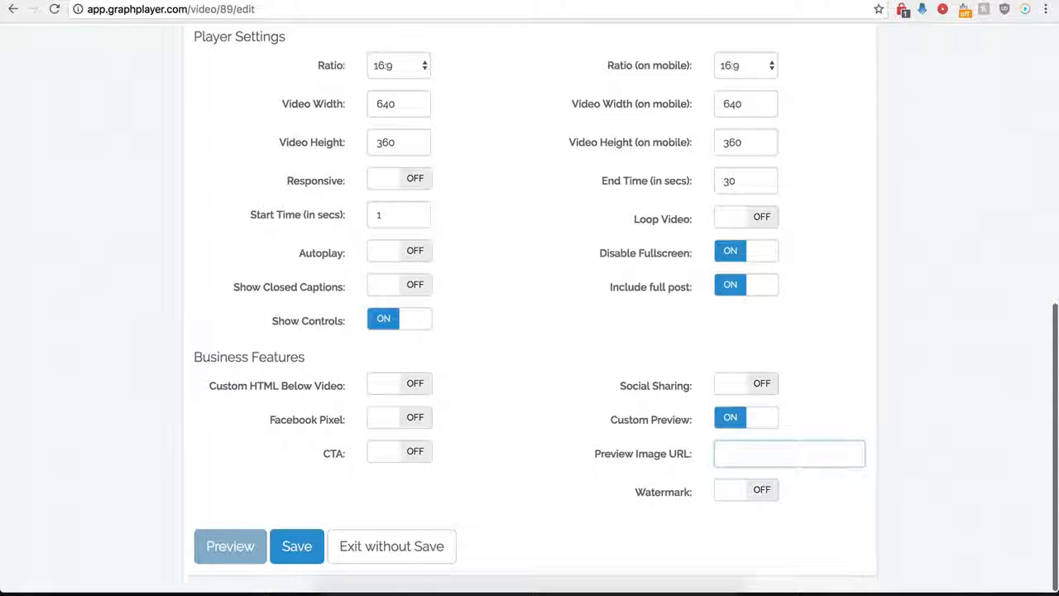
{"action": "left_click", "coordinate": [738, 451]}
{"action": "key", "text": "ctrl+v"}
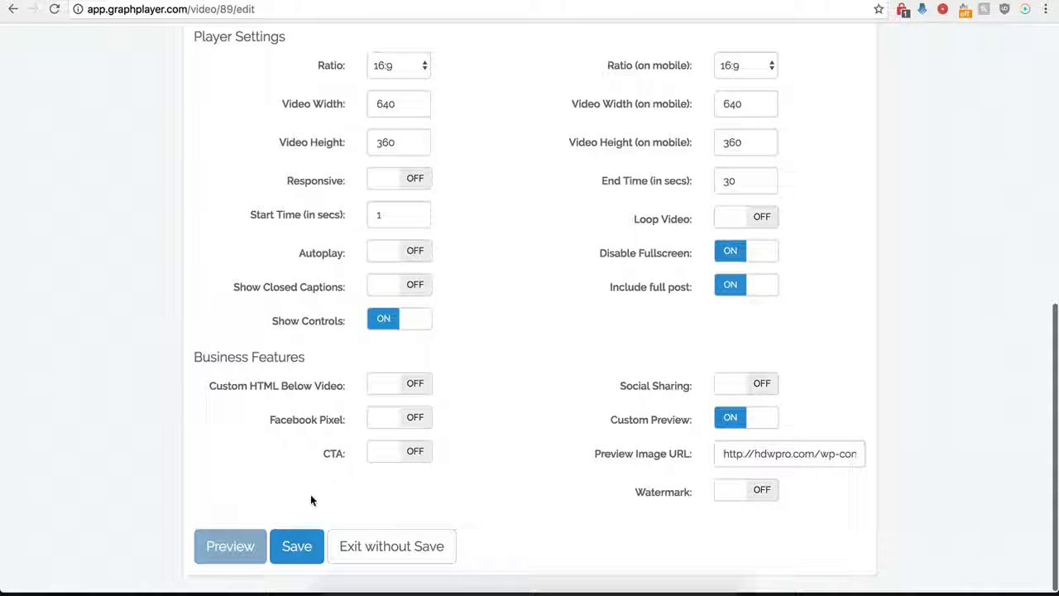
{"action": "left_click", "coordinate": [294, 548]}
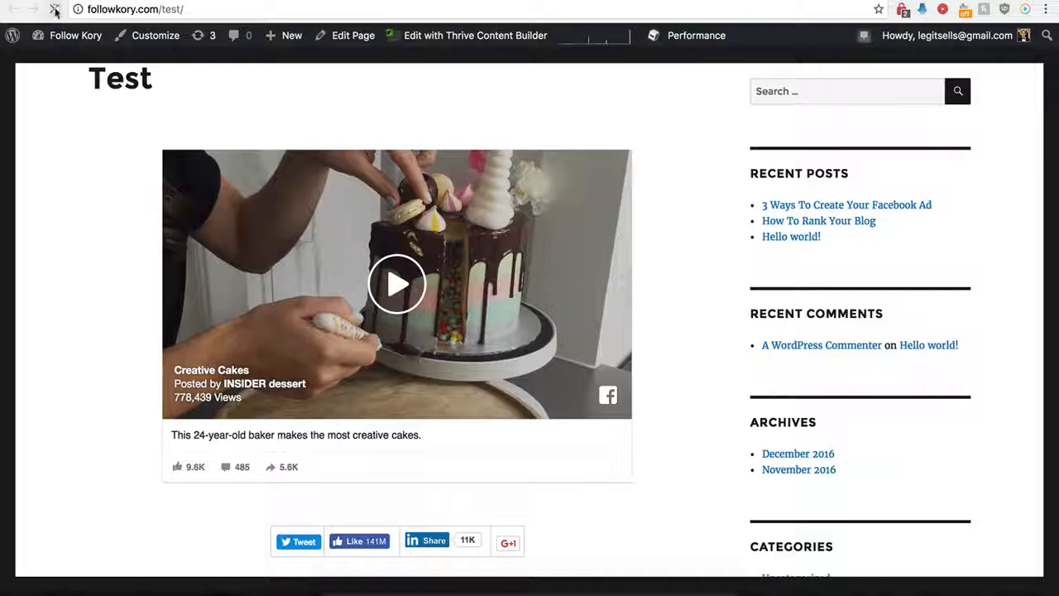
- Reload the Test page and start the embedded video from its custom preview image
{"action": "left_click", "coordinate": [54, 10]}
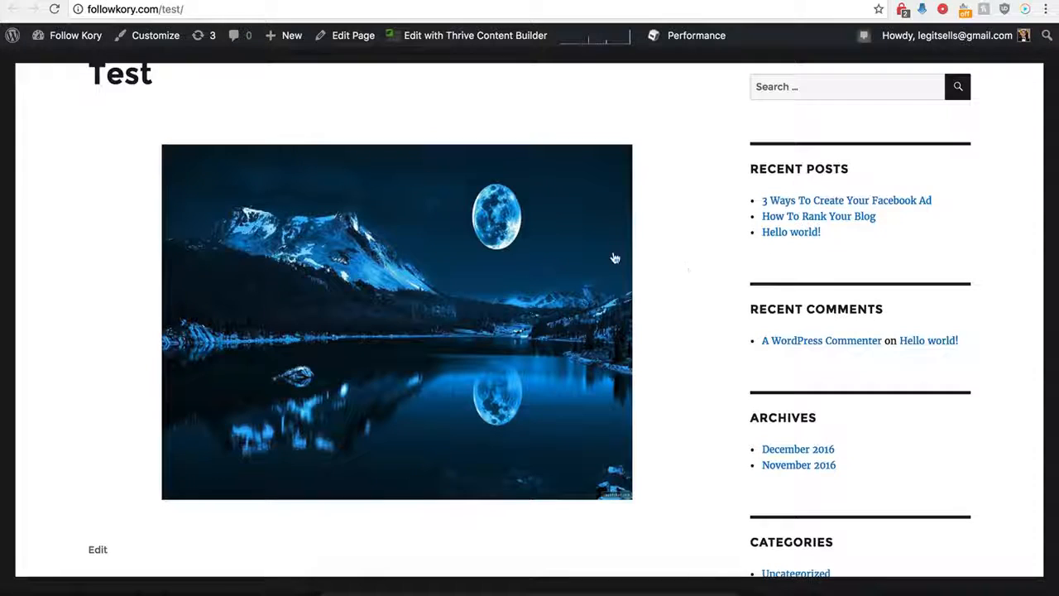
{"action": "left_click", "coordinate": [413, 300]}
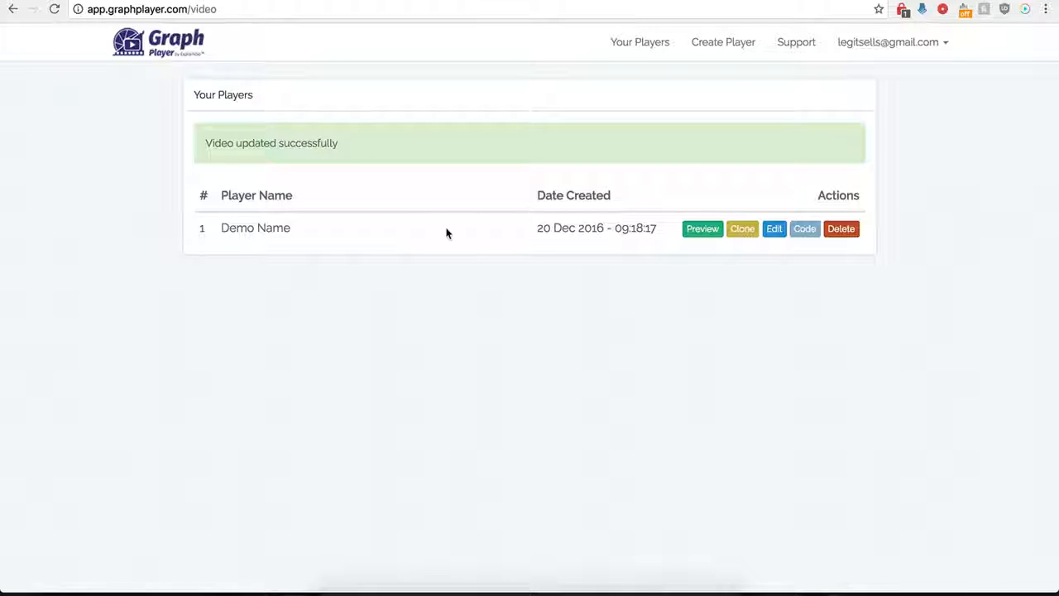
- Reopen the Demo Name player's settings and turn off Custom Preview
{"action": "left_click", "coordinate": [774, 229]}
{"action": "scroll", "coordinate": [675, 459], "scroll_direction": "down", "scroll_amount": 6}
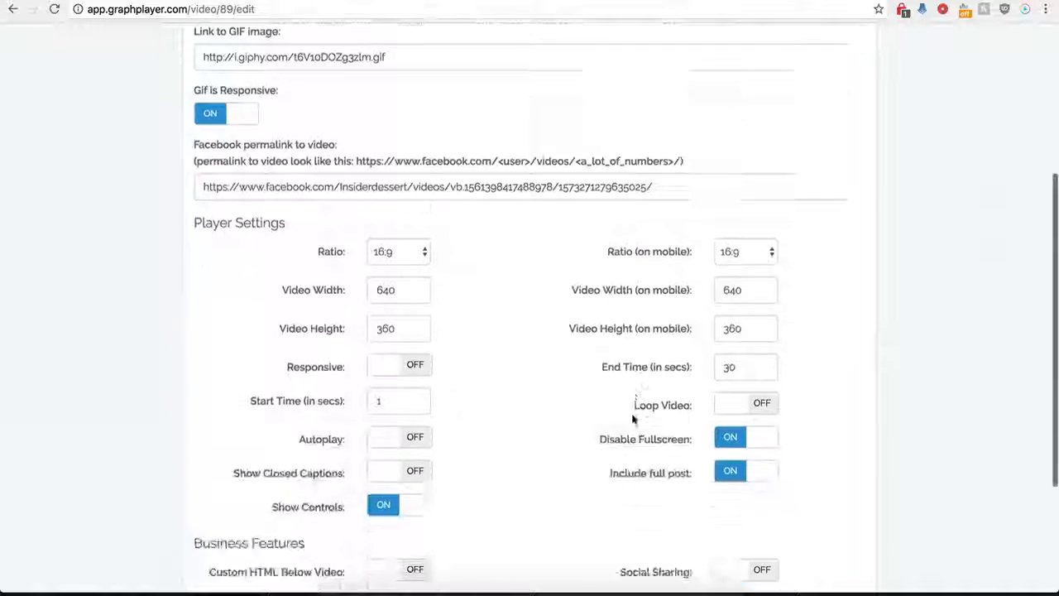
{"action": "left_click", "coordinate": [728, 419]}
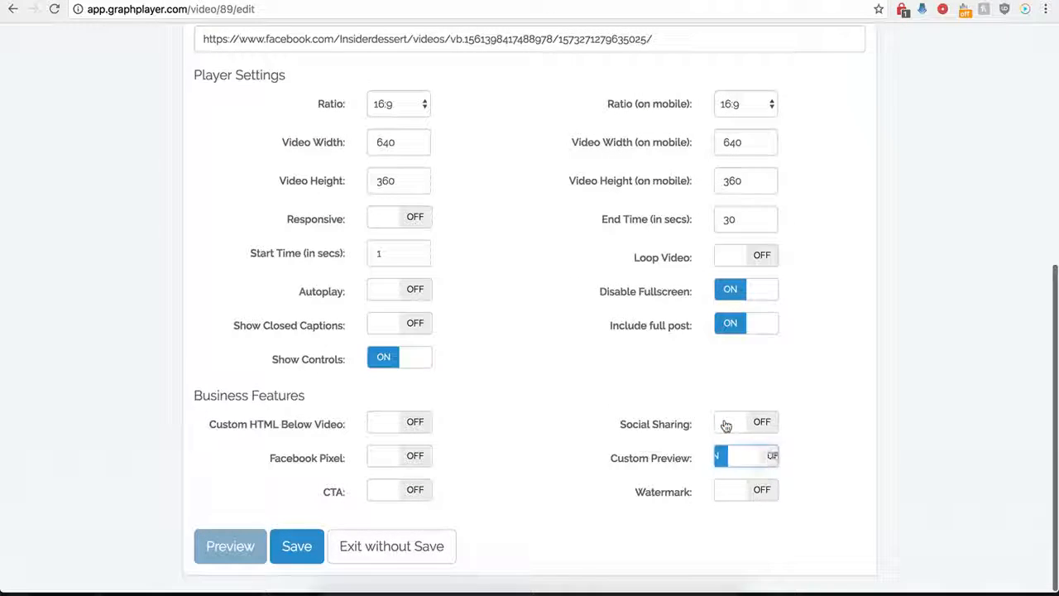
- Turn on Watermark and examine its image, link, click action, position, opacity and scale options
{"action": "left_click", "coordinate": [766, 491]}
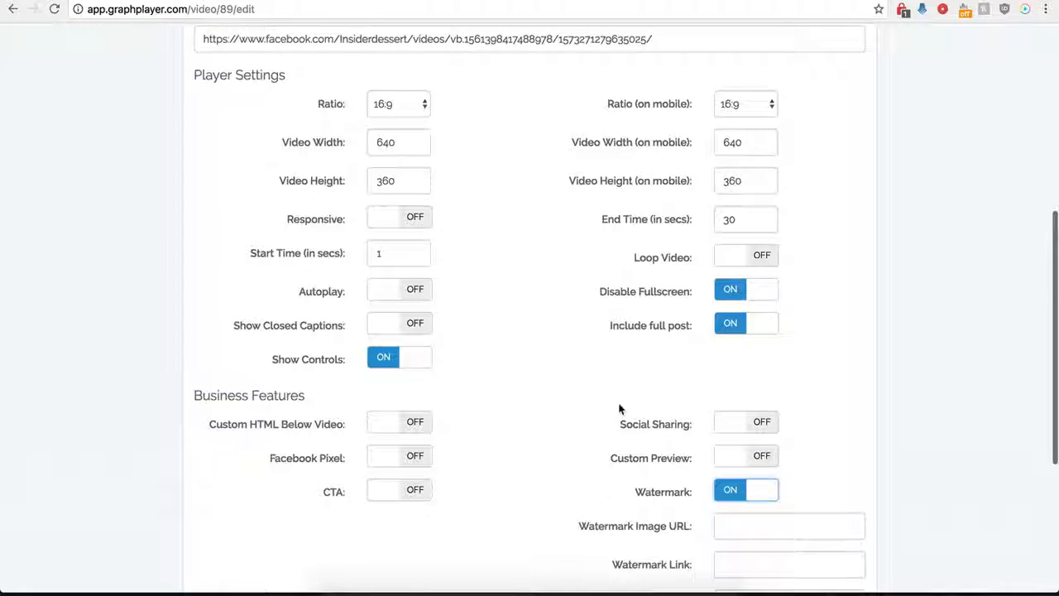
{"action": "scroll", "coordinate": [633, 513], "scroll_direction": "down", "scroll_amount": 1}
{"action": "scroll", "coordinate": [662, 517], "scroll_direction": "down", "scroll_amount": 3}
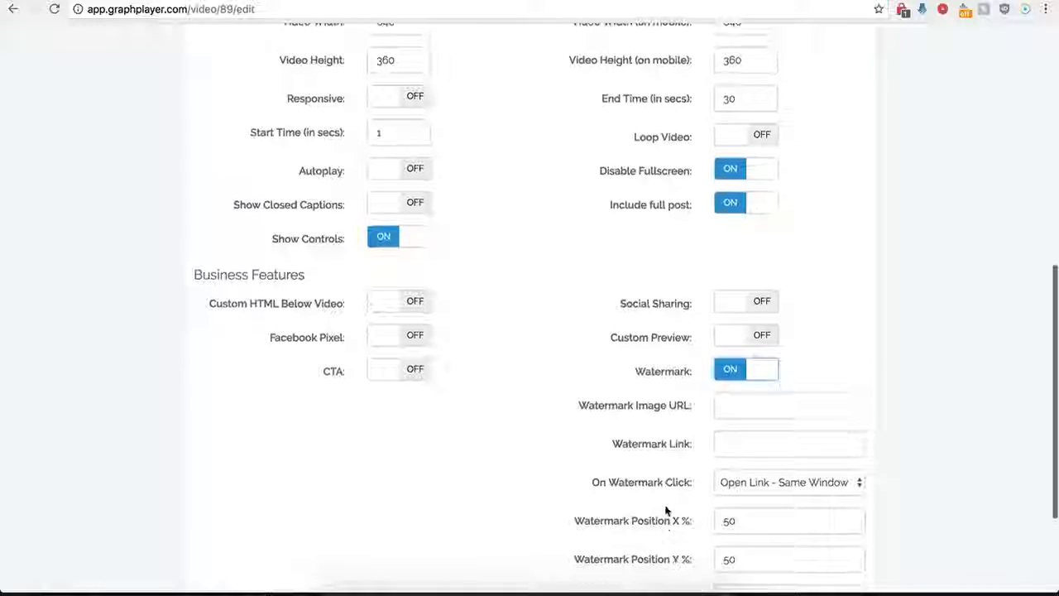
{"action": "left_click", "coordinate": [735, 408]}
{"action": "scroll", "coordinate": [406, 428], "scroll_direction": "down", "scroll_amount": 3}
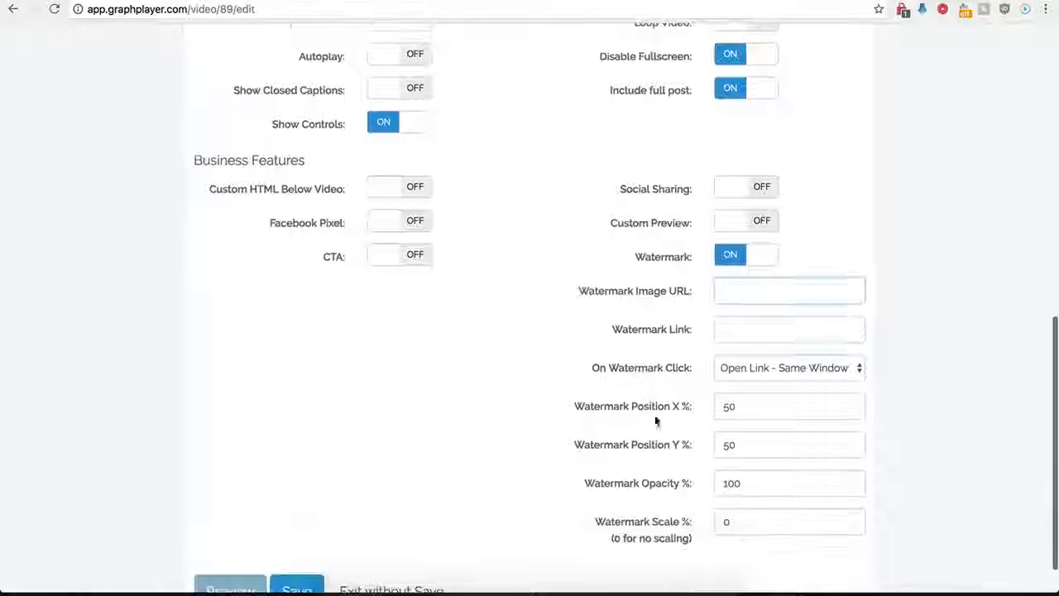
{"action": "left_click", "coordinate": [728, 329]}
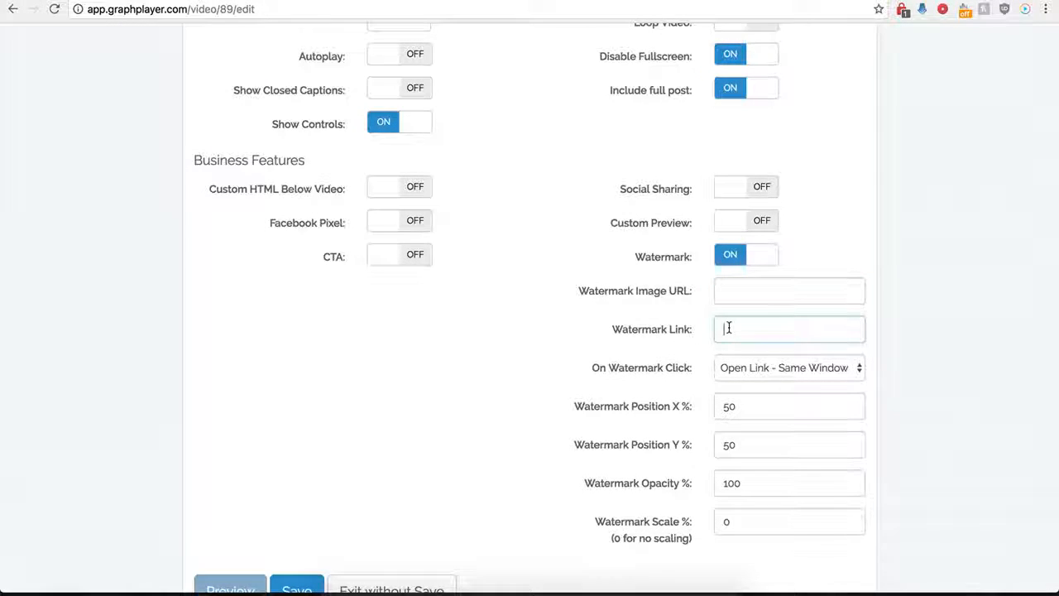
{"action": "left_click", "coordinate": [804, 367]}
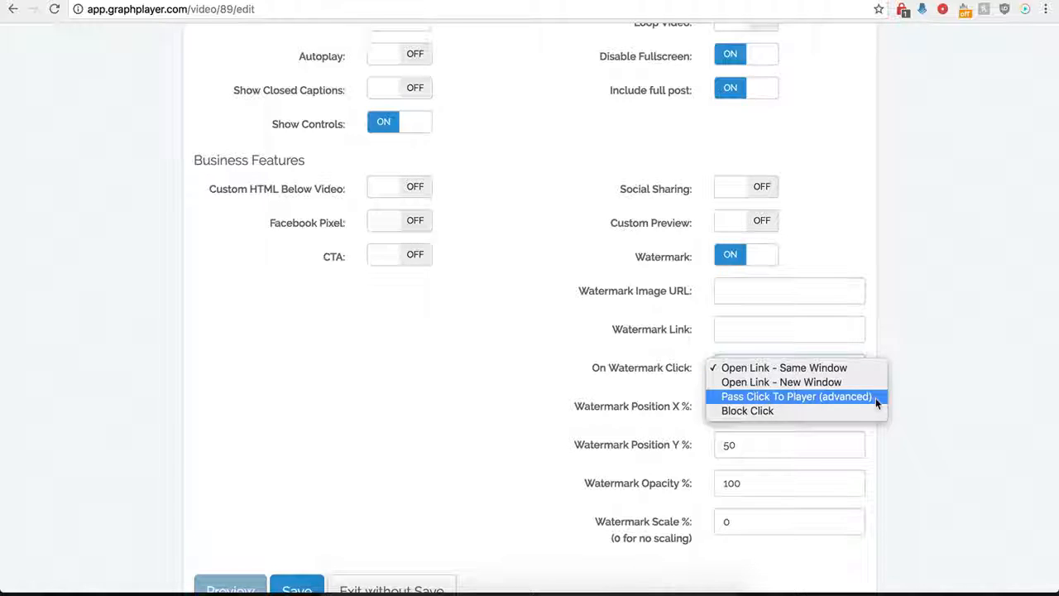
{"action": "left_click", "coordinate": [571, 352]}
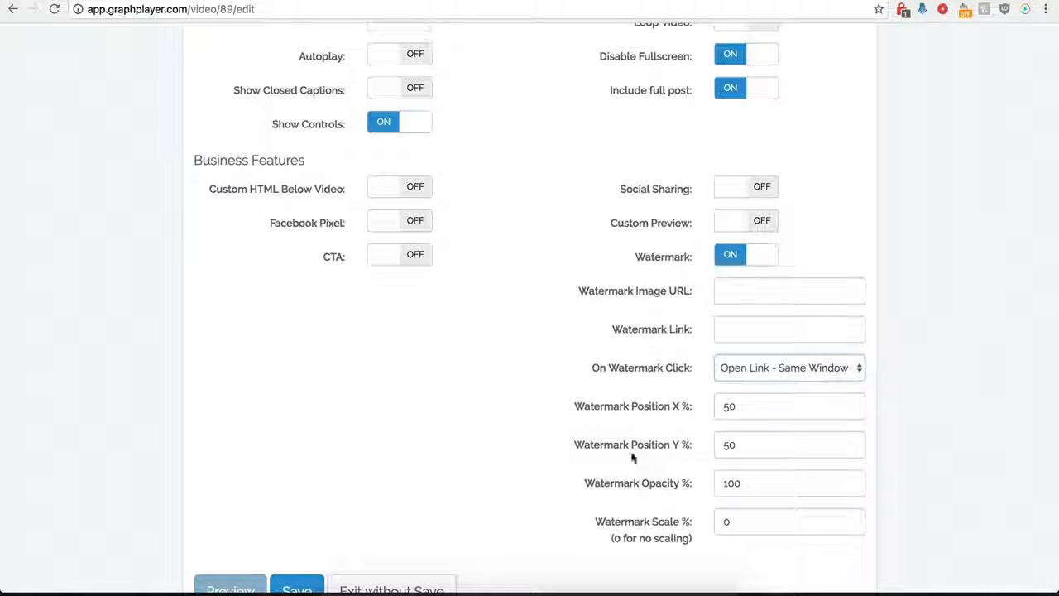
- Turn on CTA briefly to compare its settings with the watermark options, and switch both CTA and Watermark off
{"action": "left_click", "coordinate": [406, 258]}
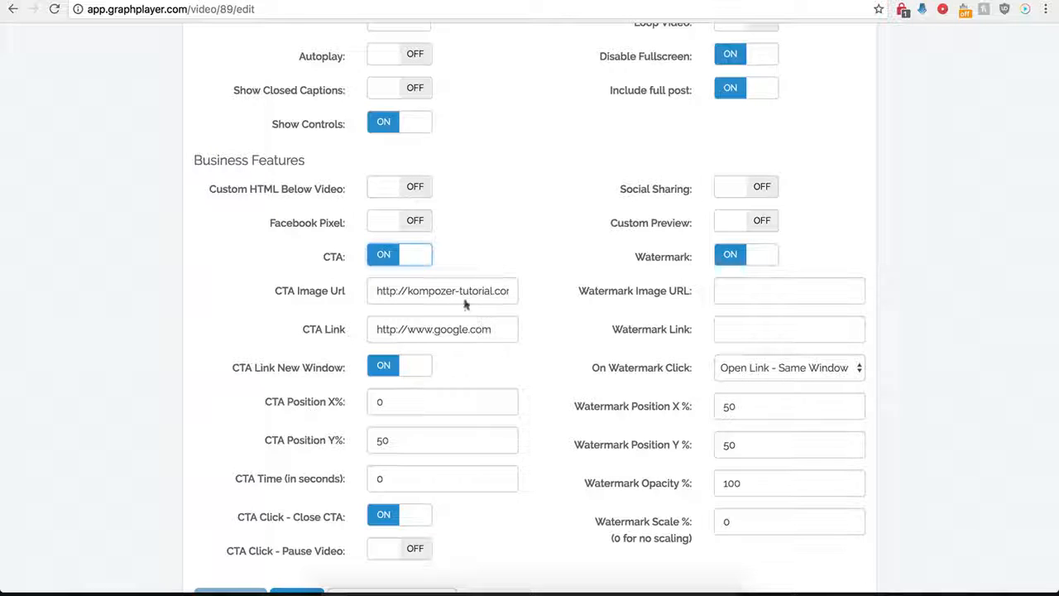
{"action": "left_click", "coordinate": [400, 261]}
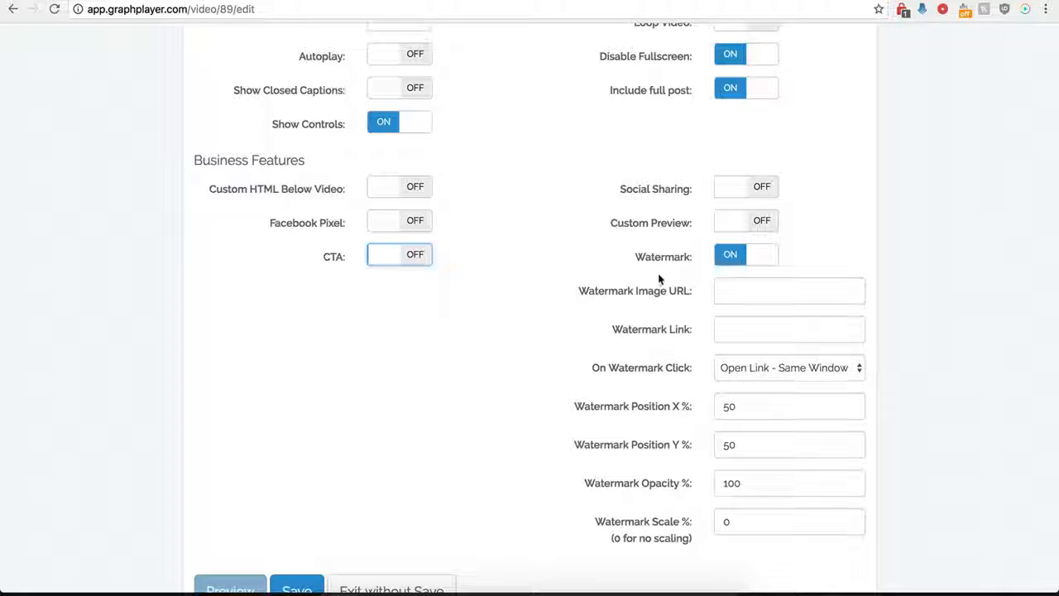
{"action": "left_click", "coordinate": [729, 256]}
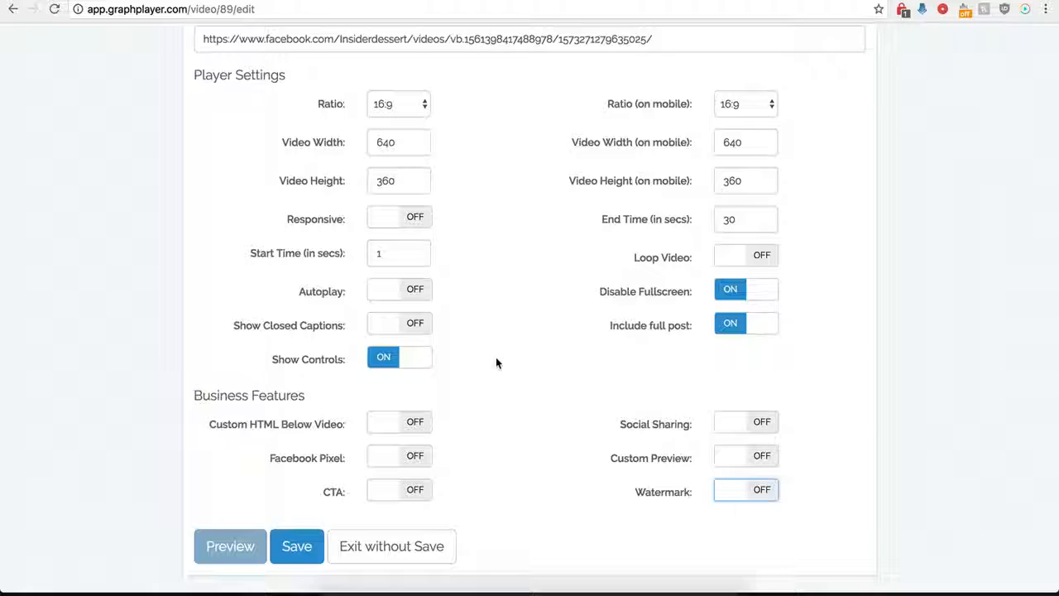